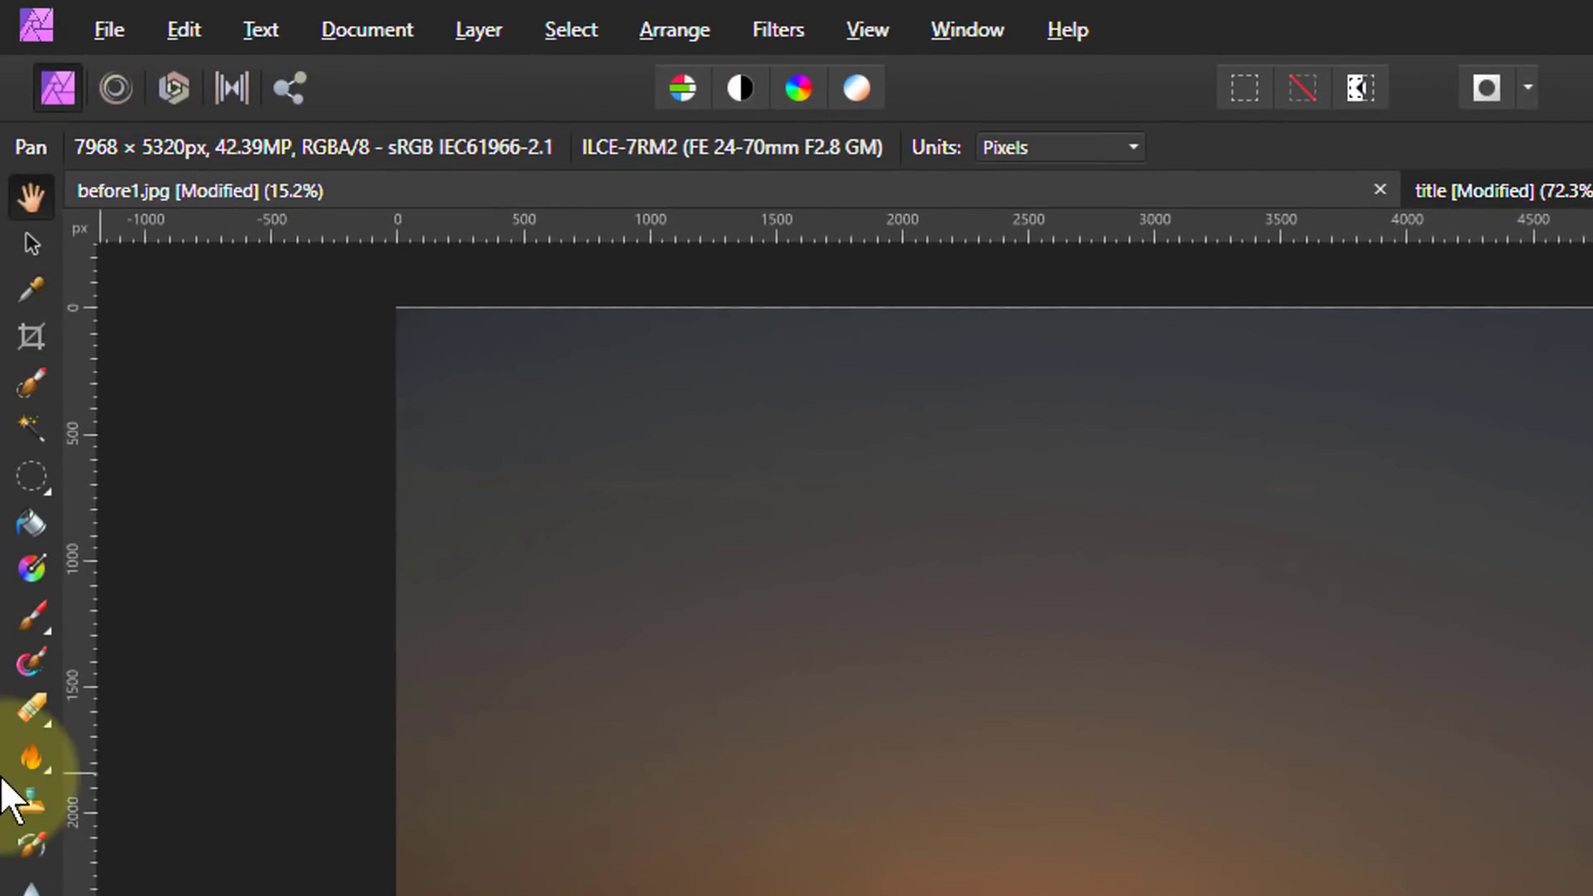
Drag a white-to-grey linear gradient from the top to the bottom of the pixel layer with the Gradient Tool.
{"action": "left_click", "coordinate": [32, 572]}
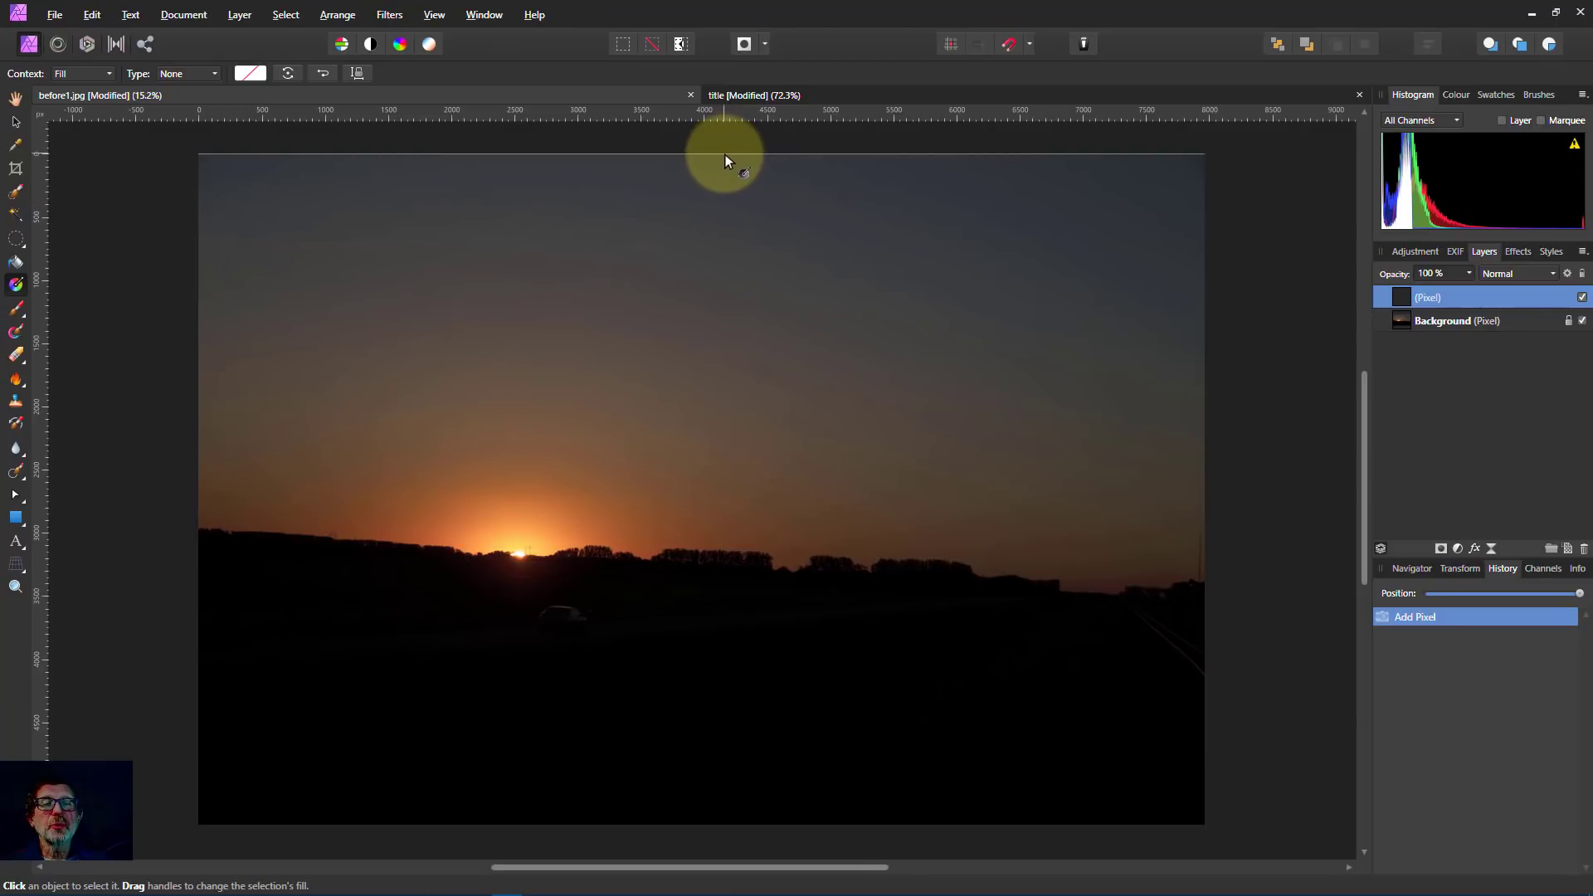
{"action": "left_click_drag", "start_coordinate": [724, 154], "coordinate": [707, 541]}
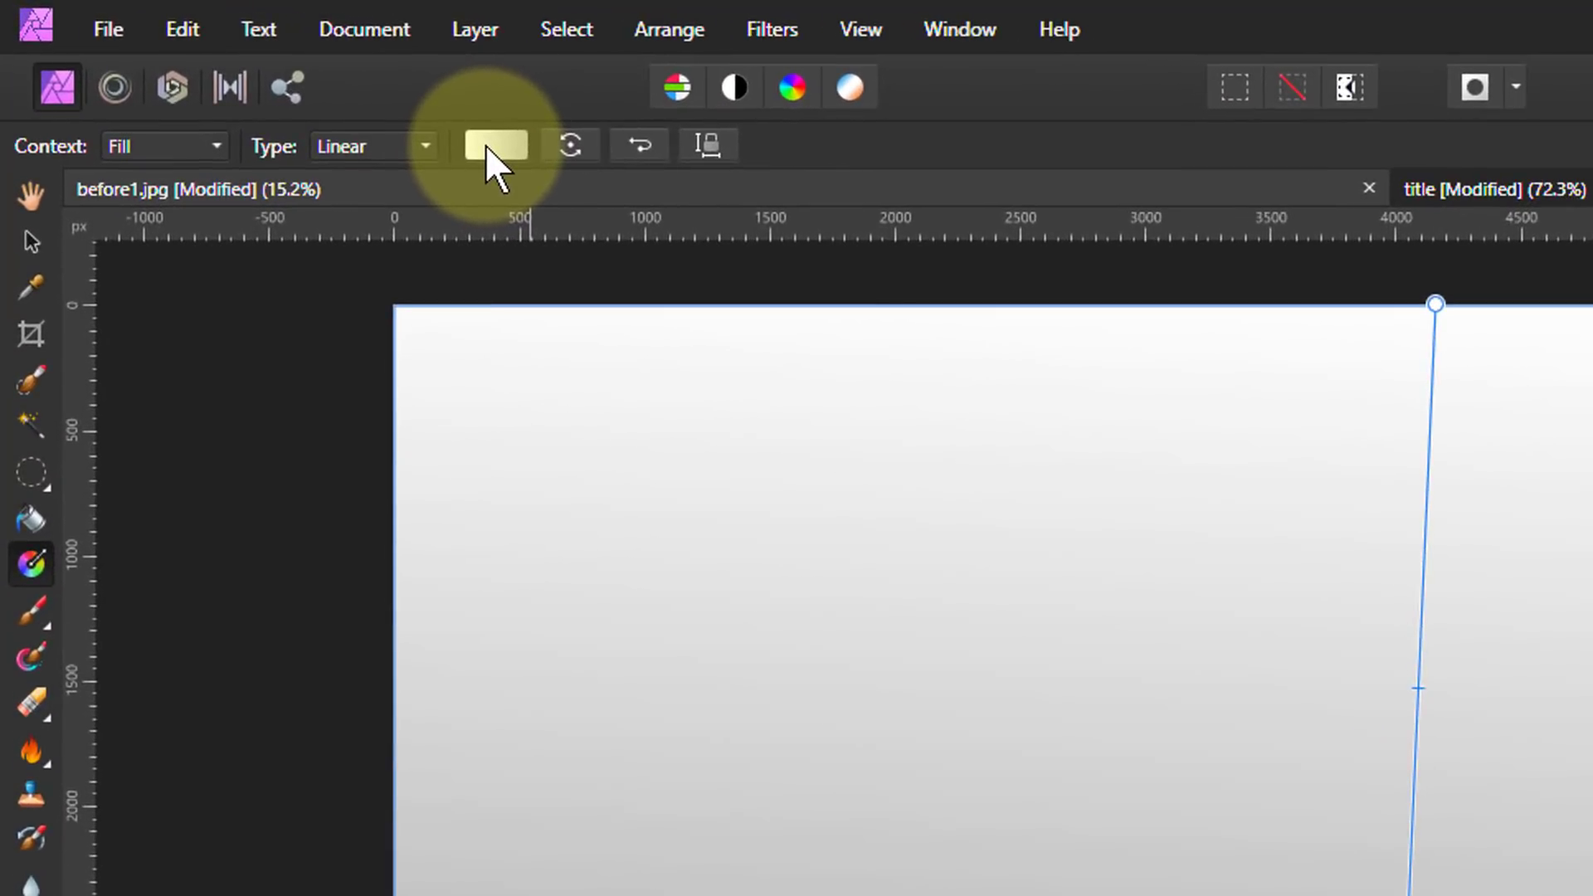
Set the gradient's start stop to dark blue, RGB 0,13,146.
{"action": "left_click", "coordinate": [490, 148]}
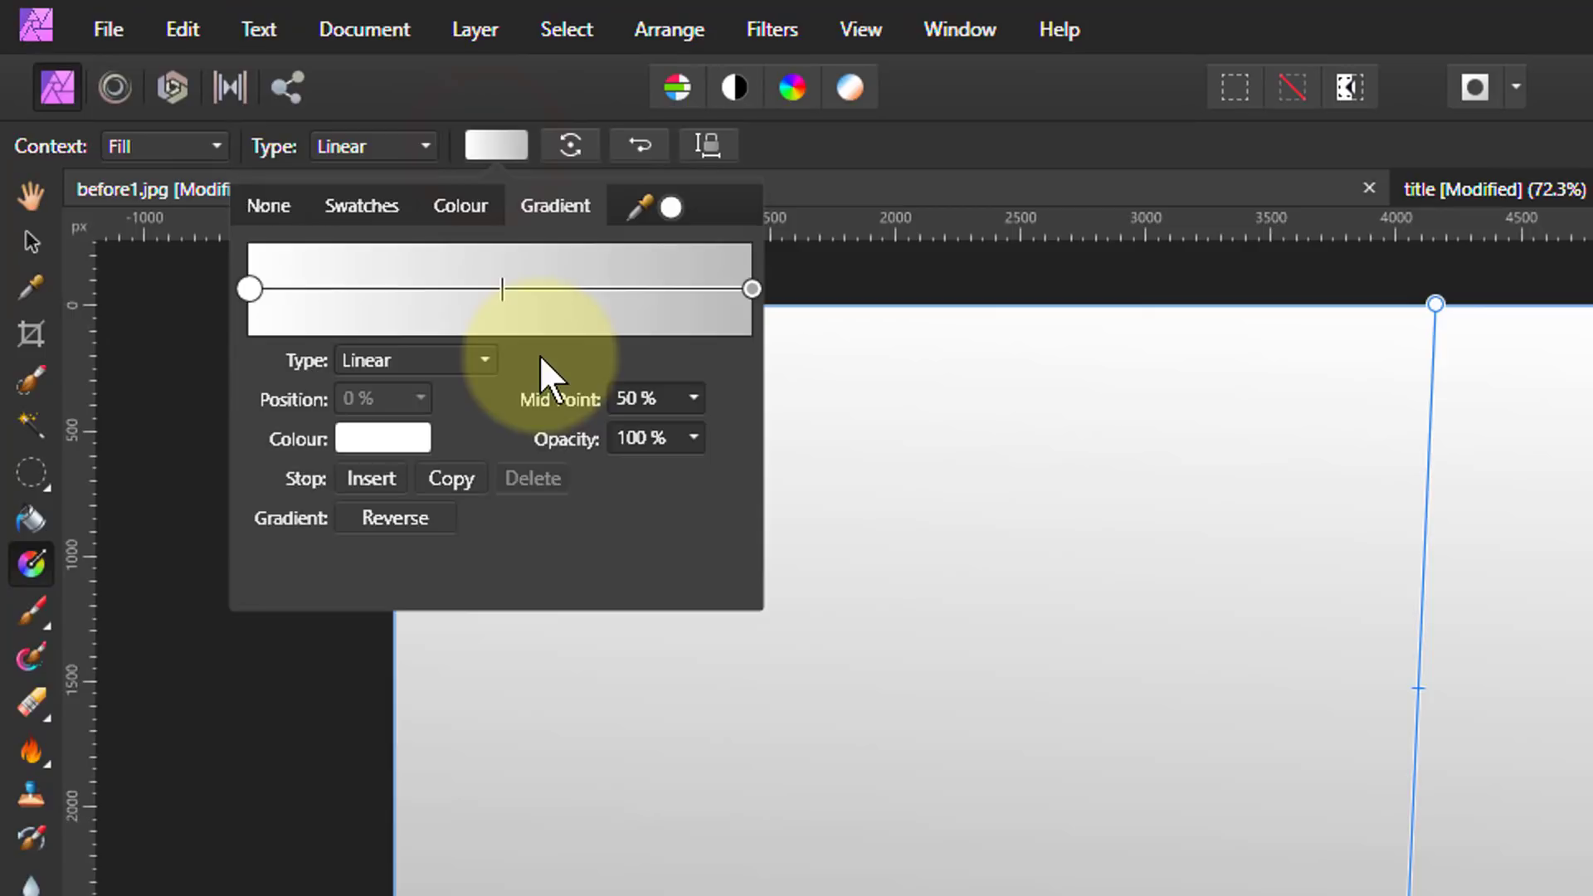
{"action": "left_click", "coordinate": [250, 291]}
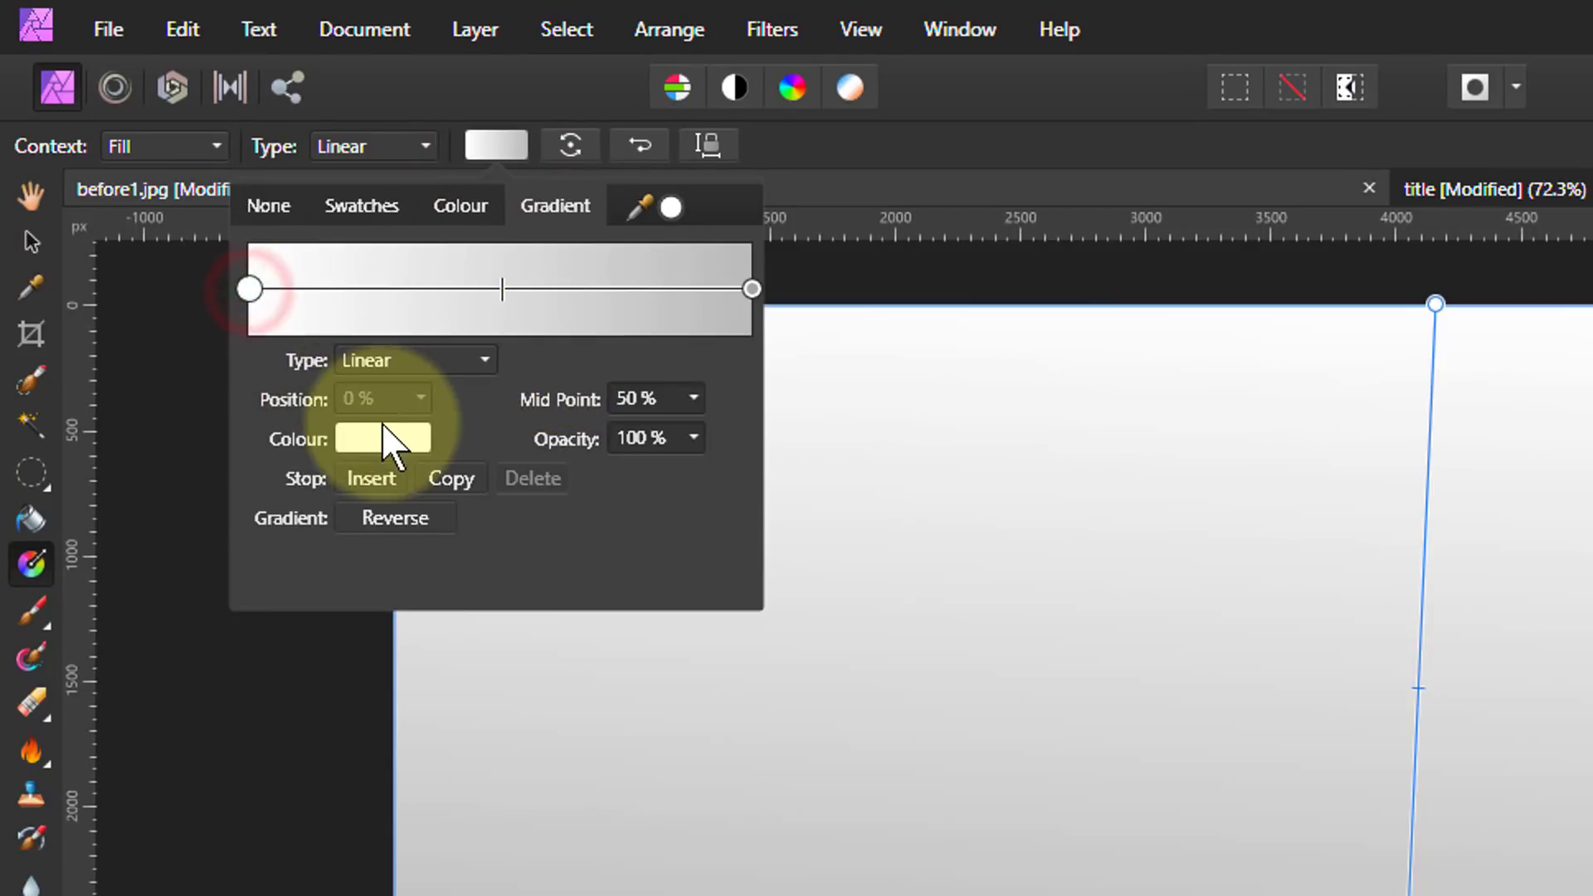
{"action": "left_click", "coordinate": [378, 446]}
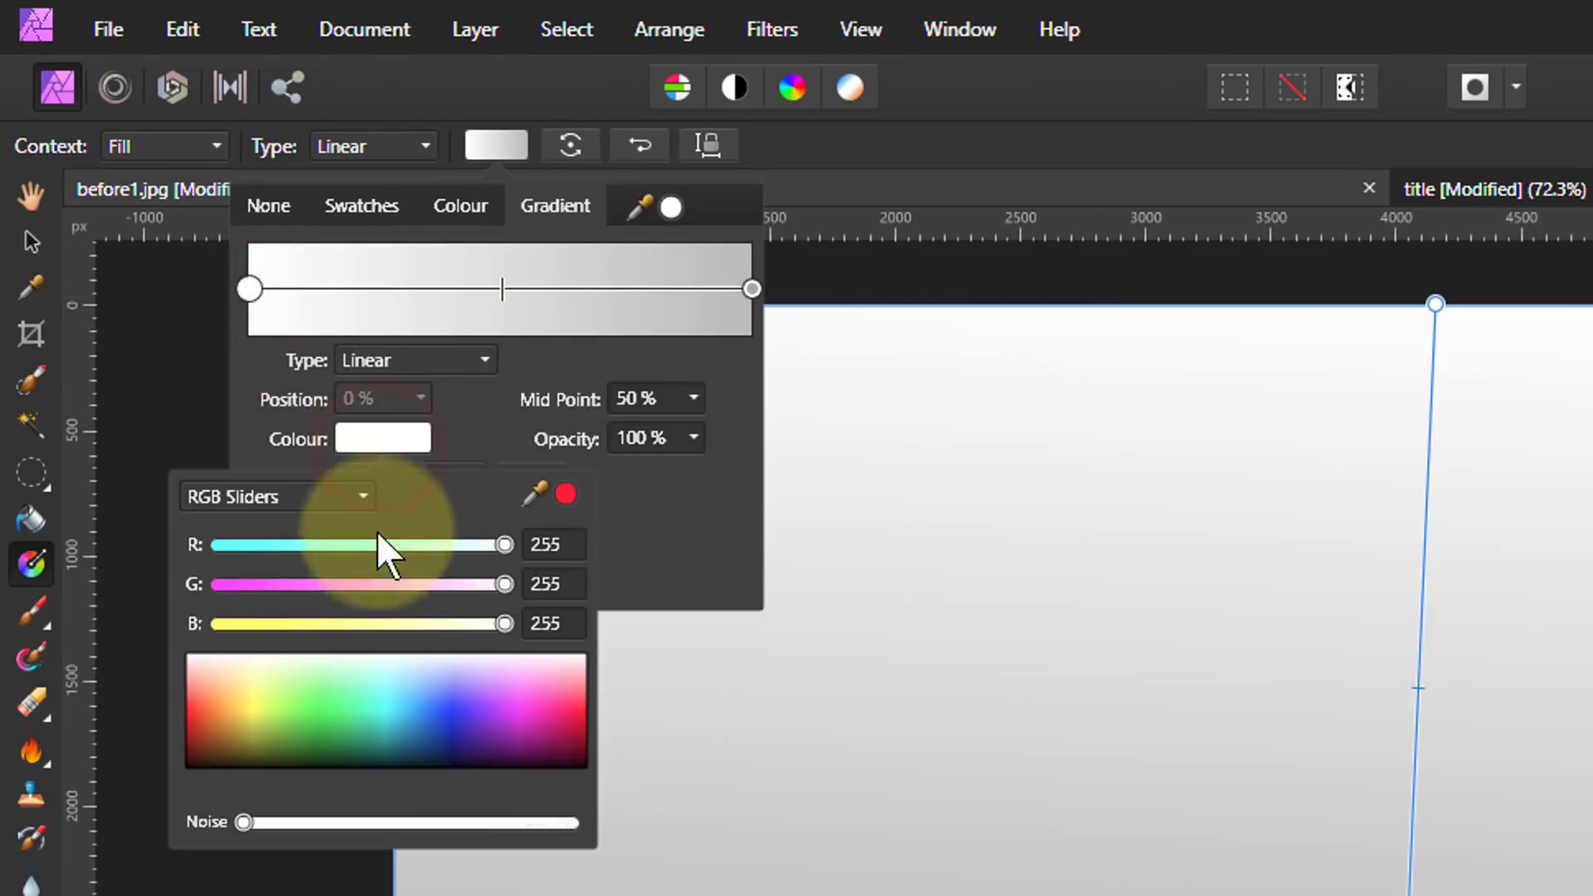
{"action": "left_click", "coordinate": [455, 755]}
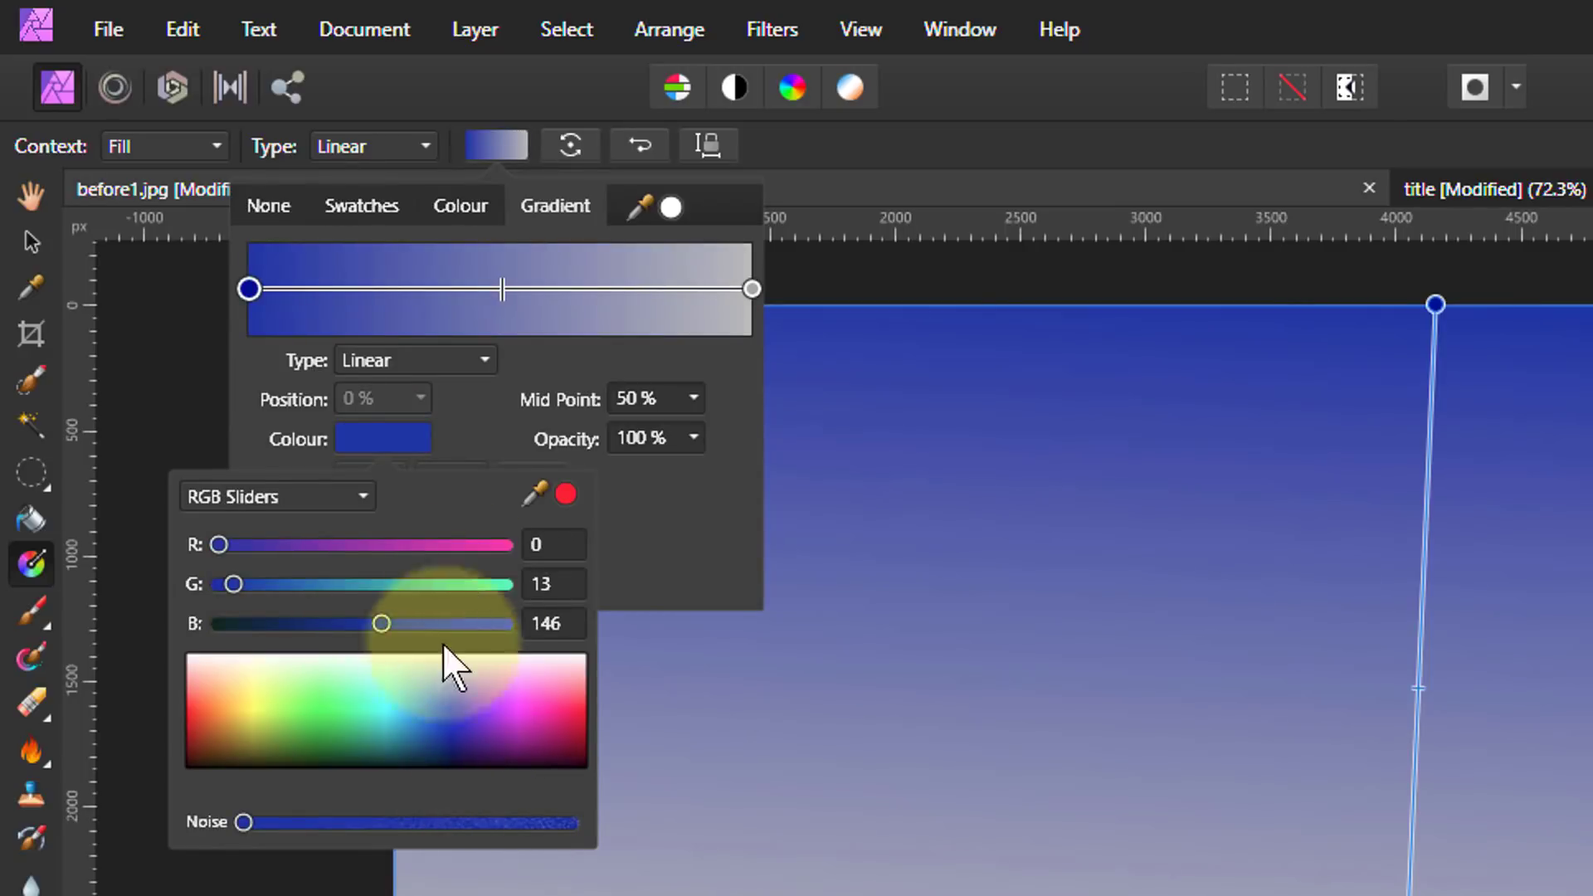
Fade the end stop to 0% opacity and move the gradient's end down to the tree line.
{"action": "left_click", "coordinate": [752, 288]}
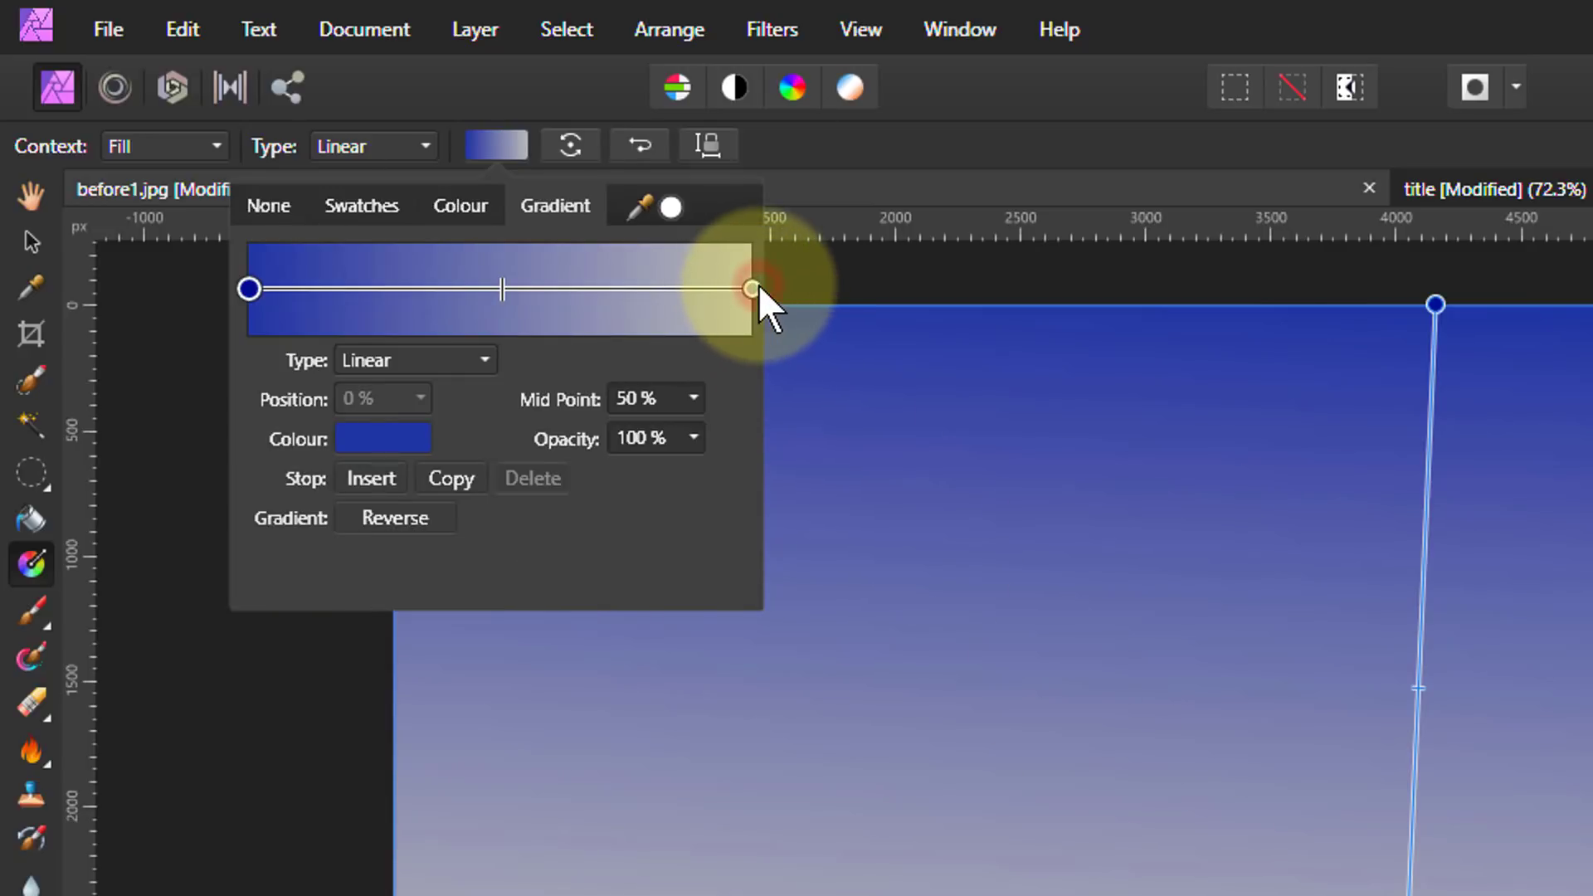
{"action": "left_click", "coordinate": [693, 437]}
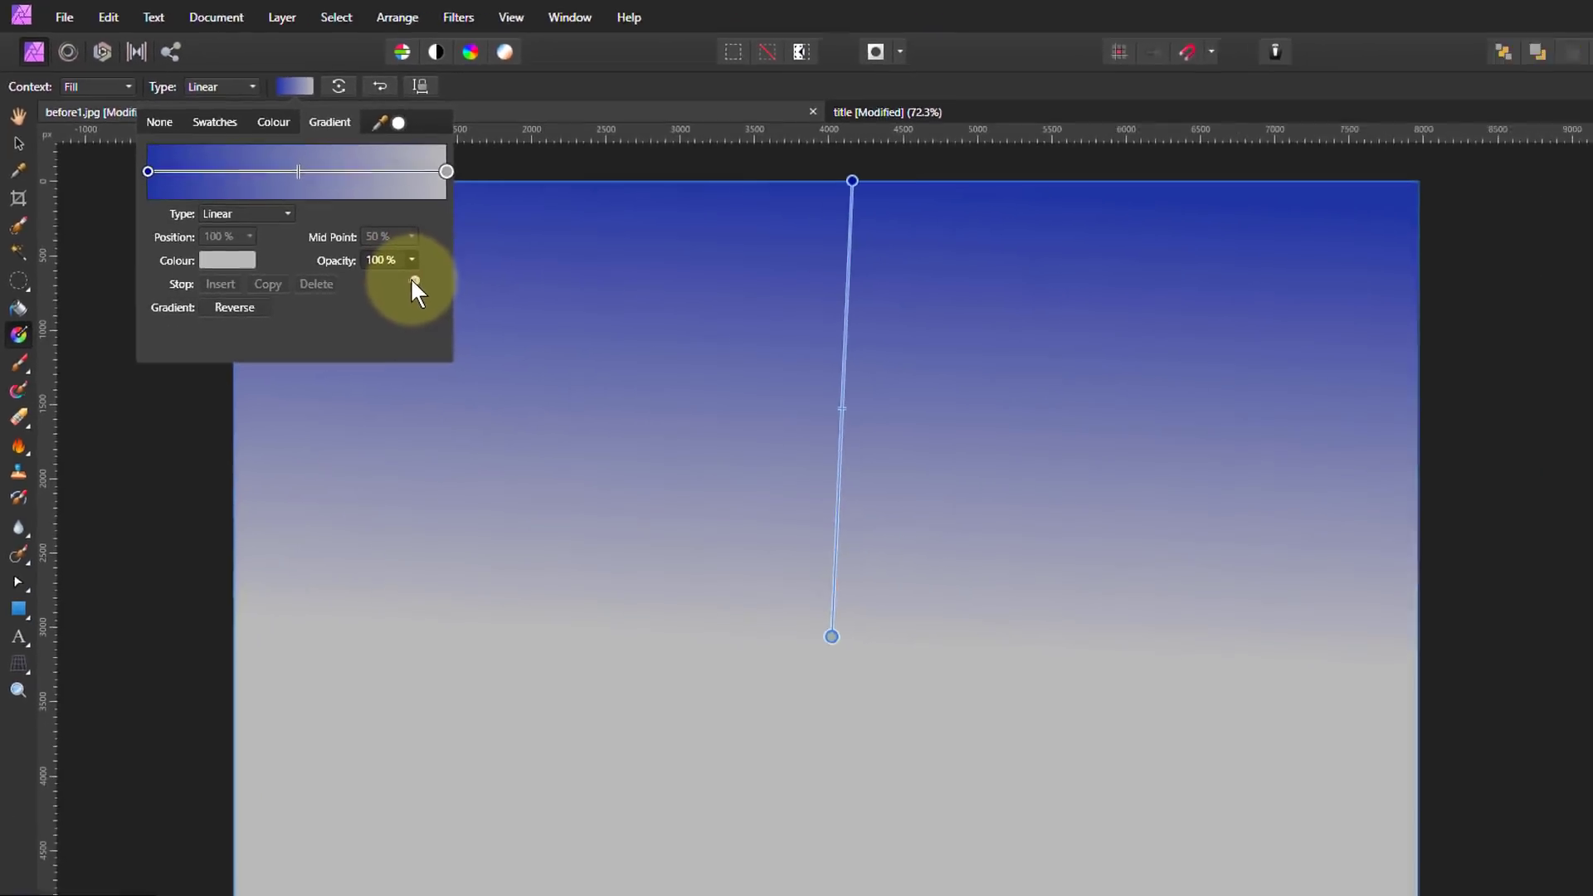
{"action": "left_click_drag", "start_coordinate": [683, 473], "coordinate": [352, 474]}
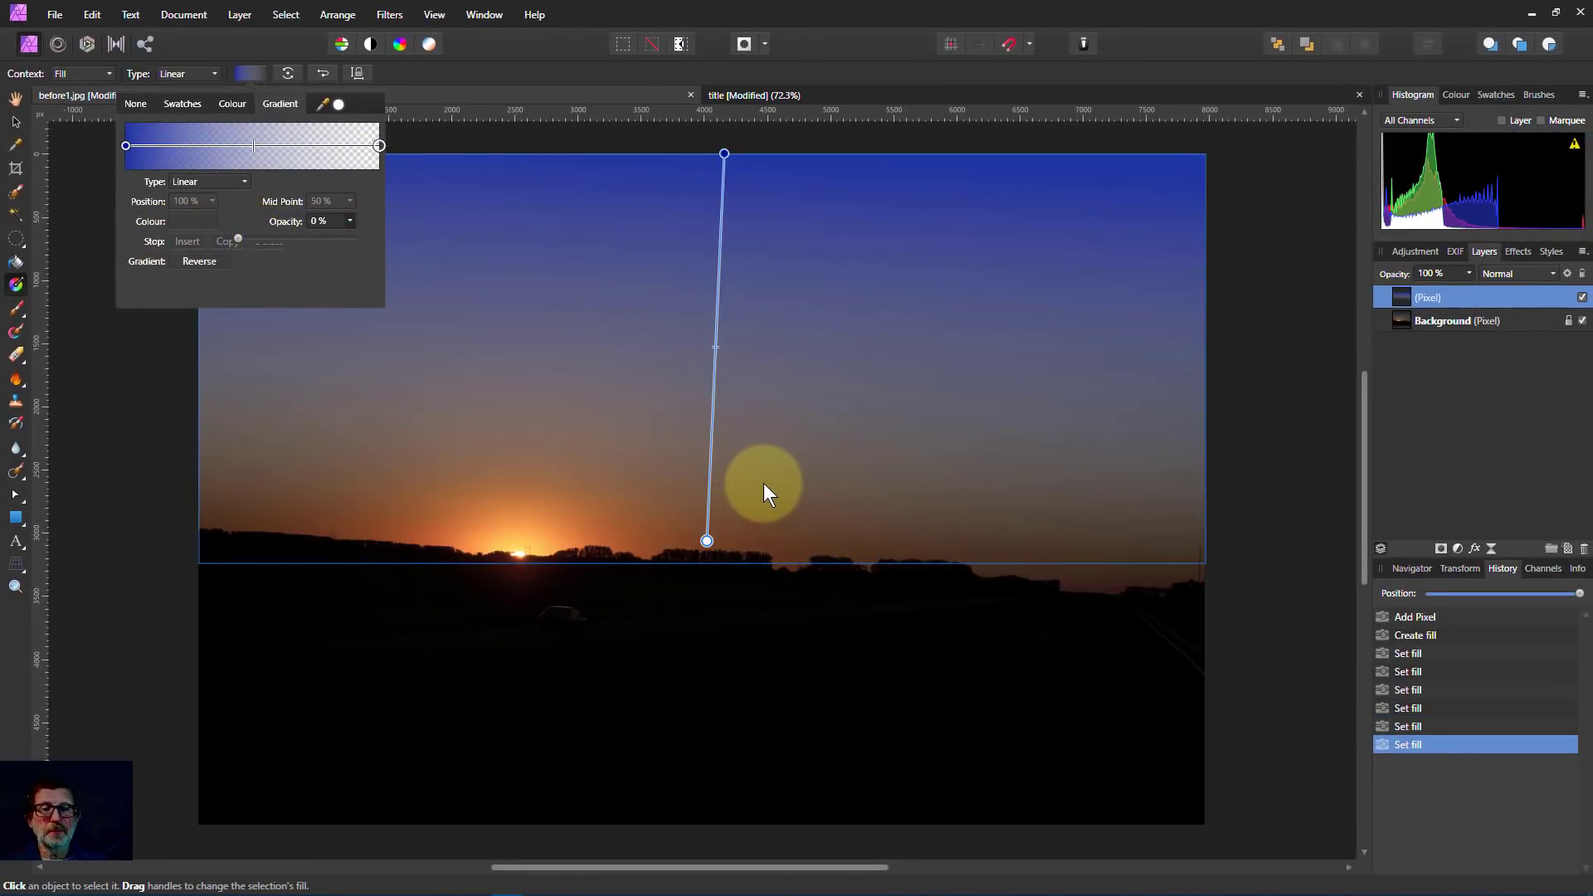
{"action": "mouse_move", "coordinate": [705, 539]}
{"action": "left_mouse_down"}
{"action": "mouse_move", "coordinate": [680, 555]}
{"action": "mouse_move", "coordinate": [703, 557]}
{"action": "left_mouse_up"}
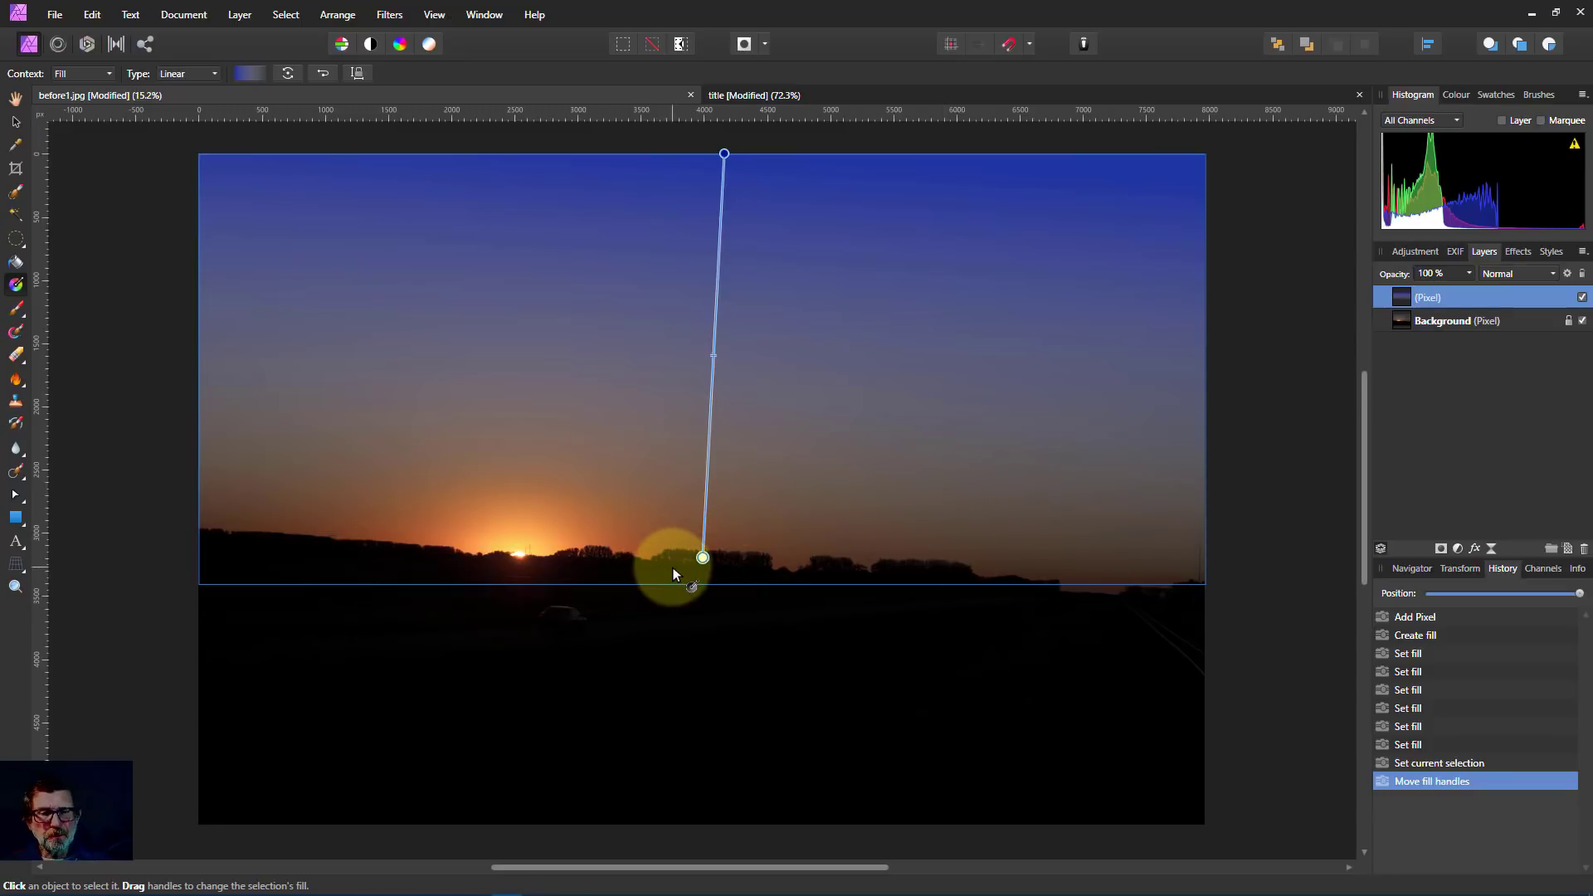
Set the blue gradient Pixel layer's blend mode to Multiply.
{"action": "left_click", "coordinate": [1511, 277]}
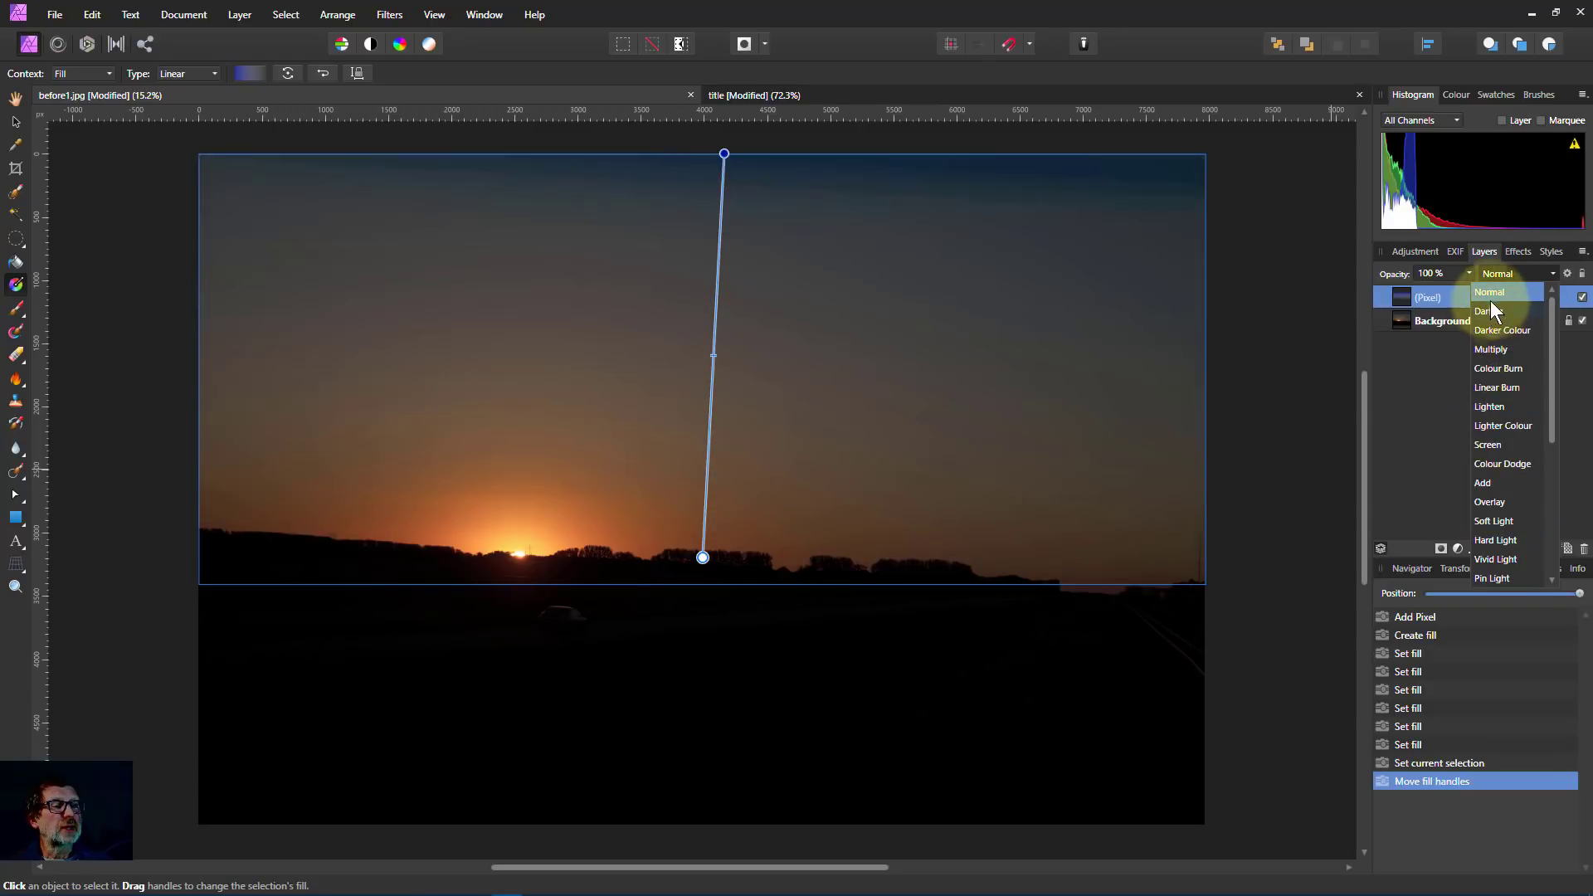
{"action": "left_click", "coordinate": [1493, 350]}
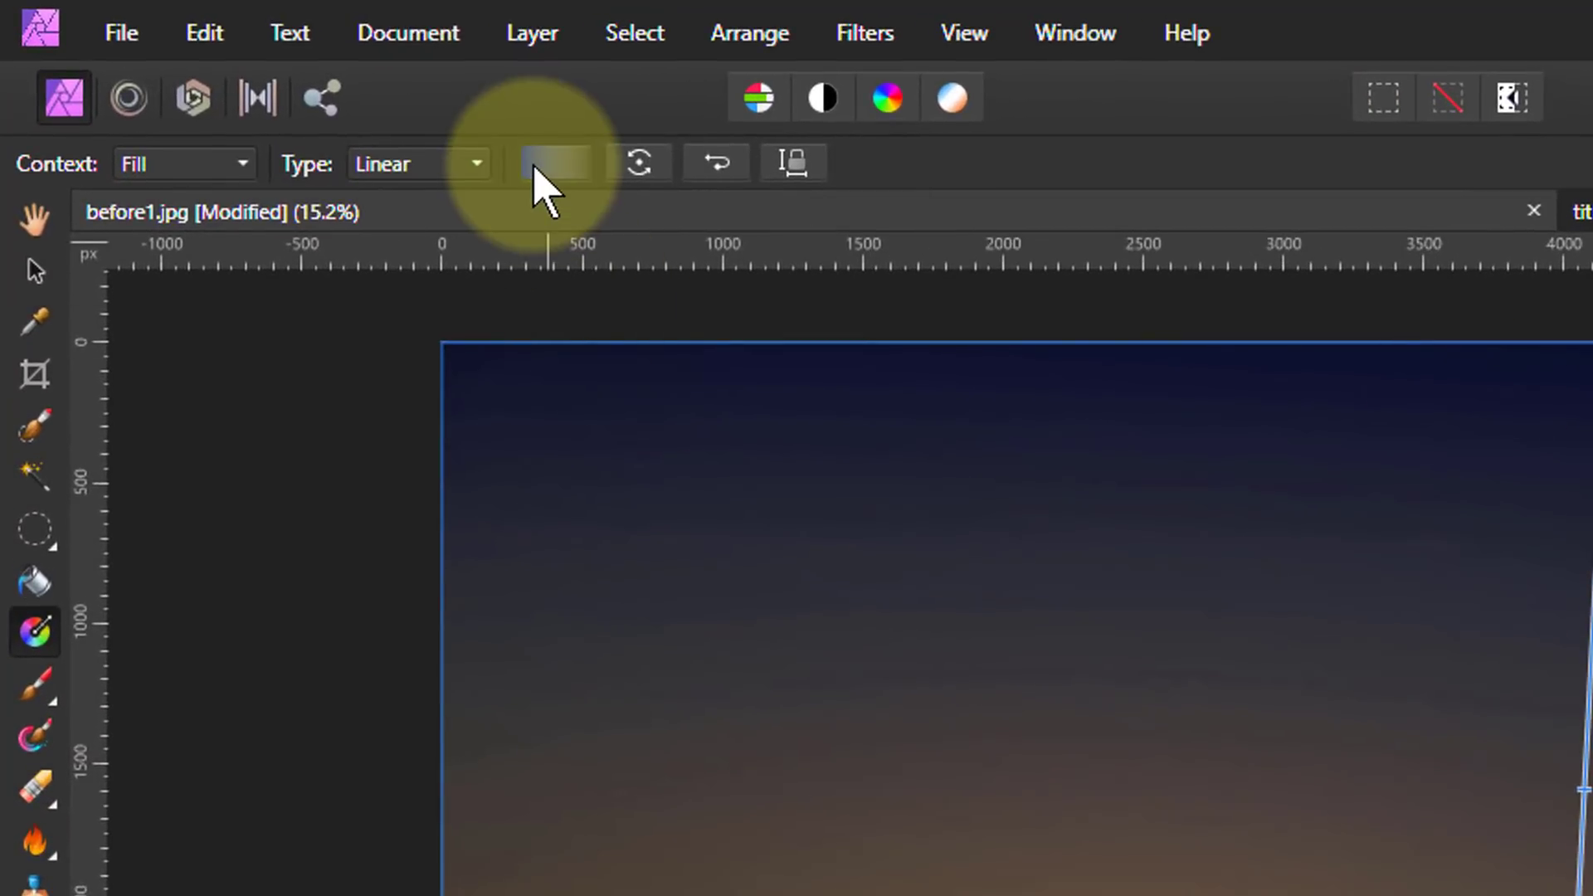
Make the gradient's end stop 100% opaque and orange (RGB 240,148,0).
{"action": "left_click", "coordinate": [552, 164]}
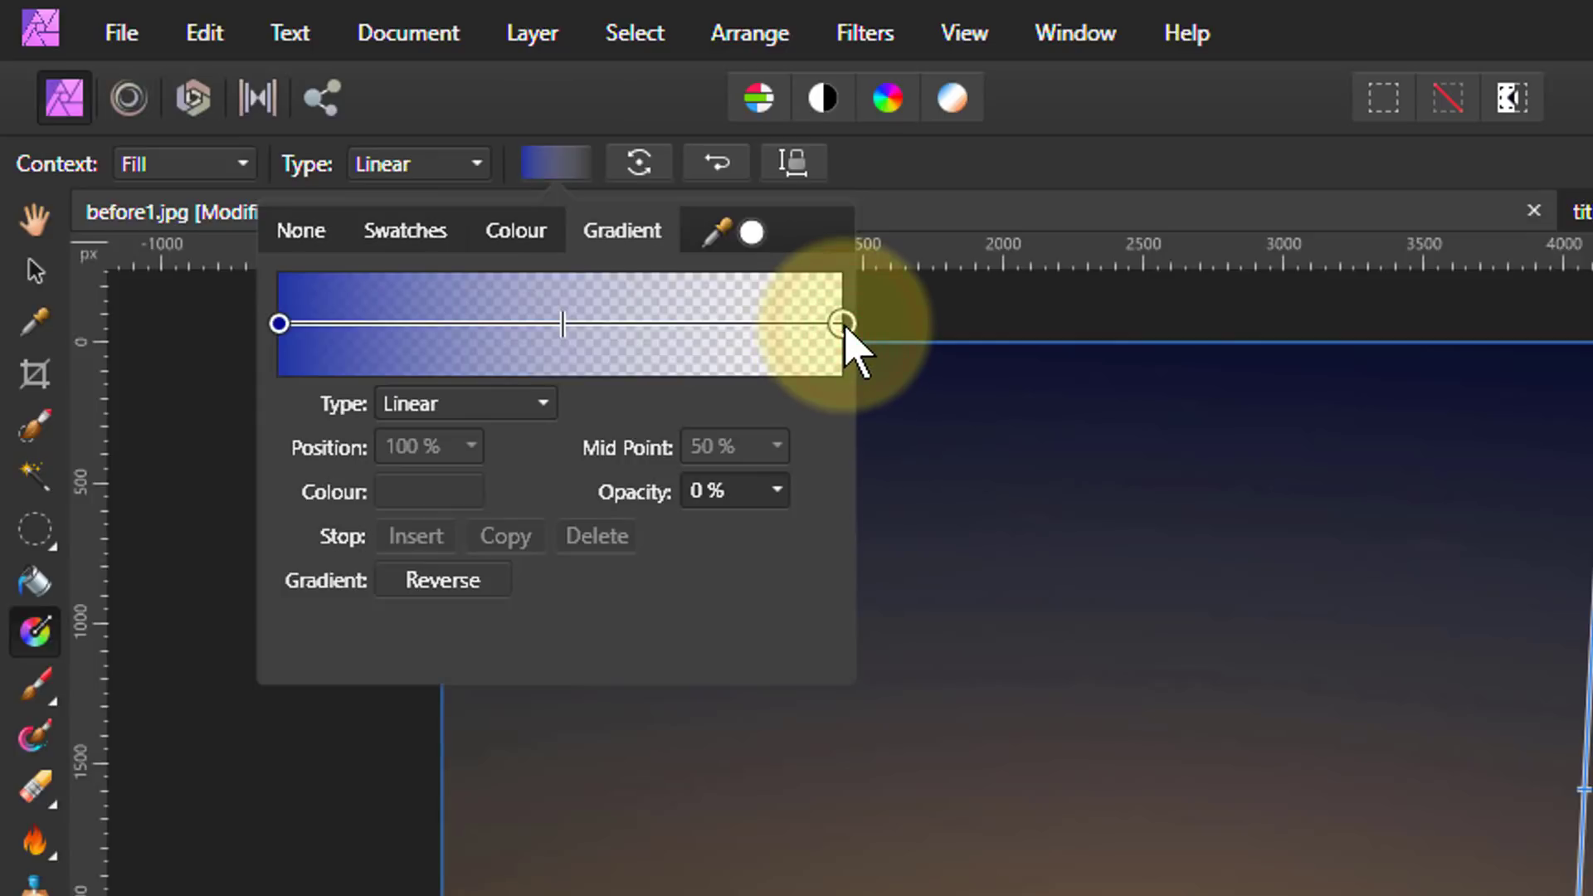
{"action": "left_click", "coordinate": [777, 489]}
{"action": "left_click_drag", "start_coordinate": [836, 523], "coordinate": [1107, 536]}
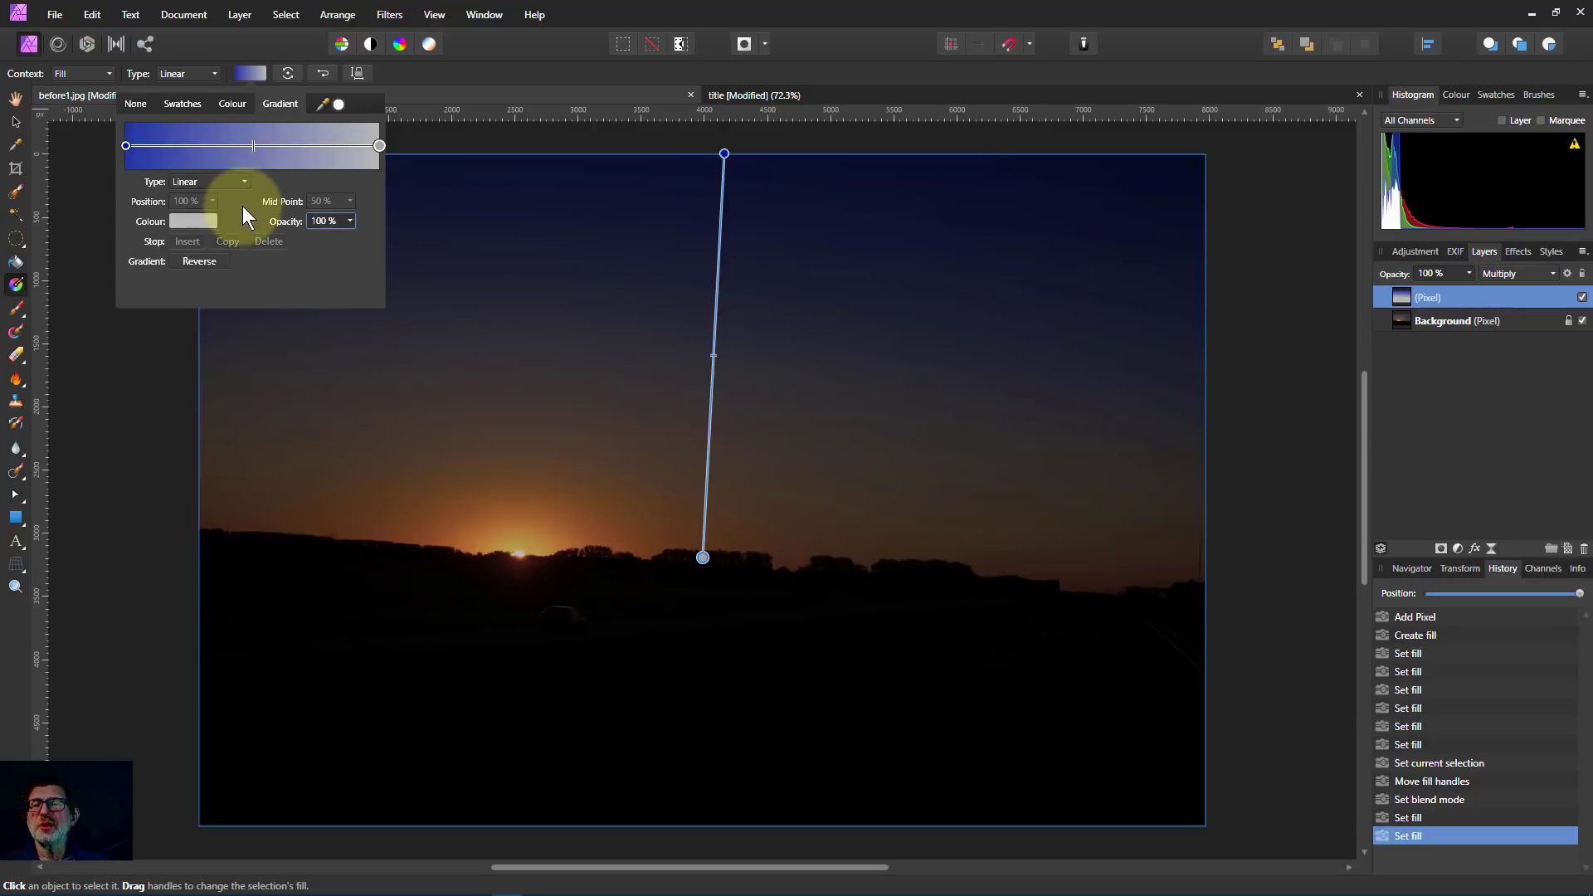
{"action": "left_click", "coordinate": [191, 221]}
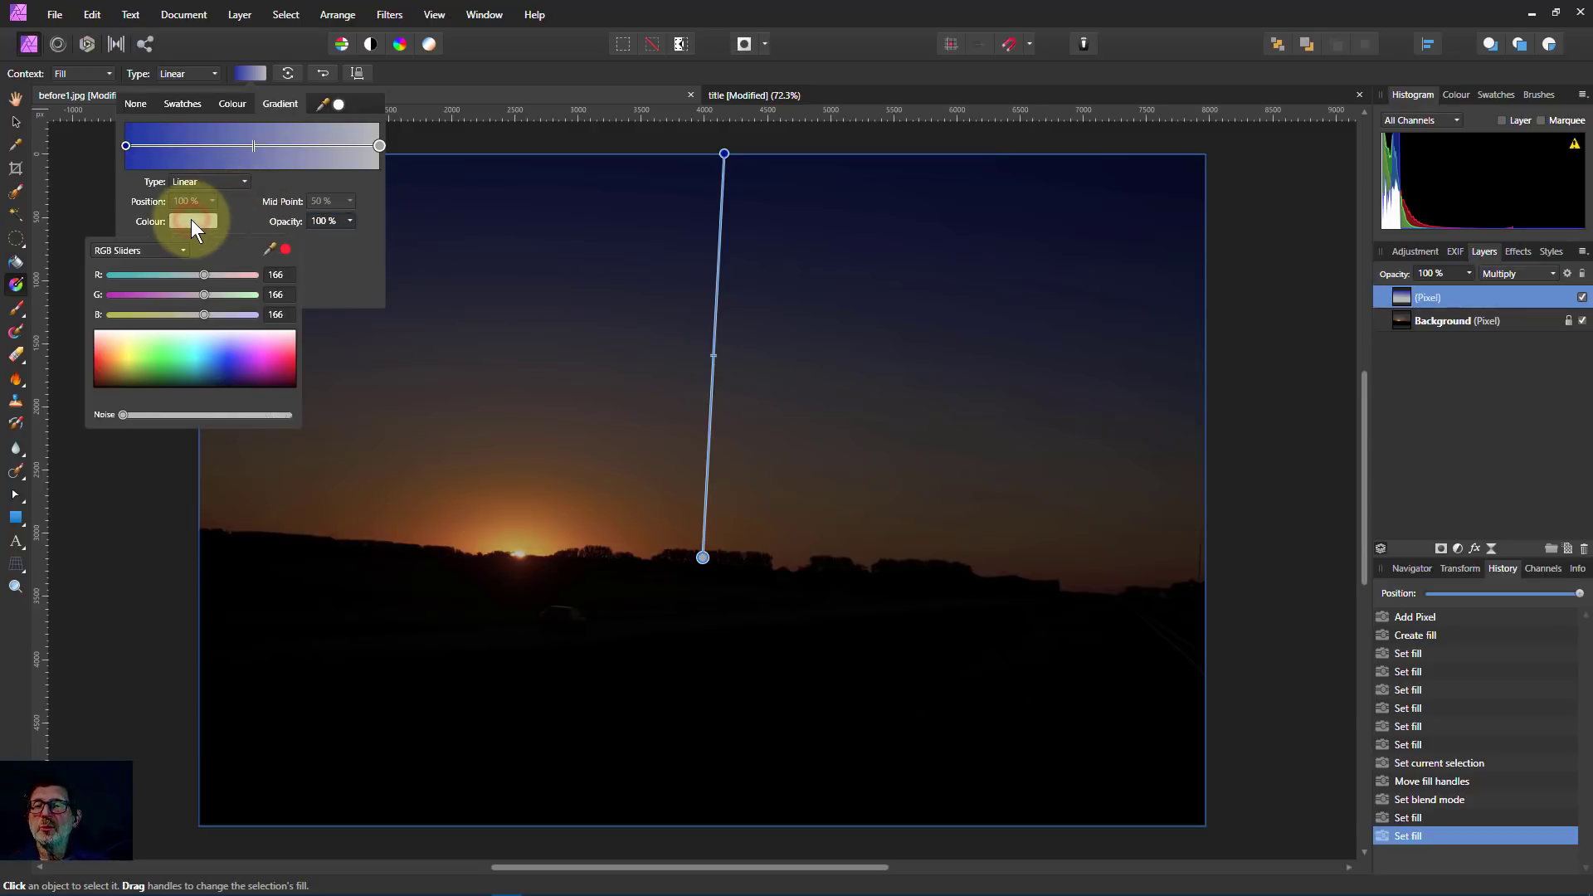
{"action": "left_click", "coordinate": [114, 361]}
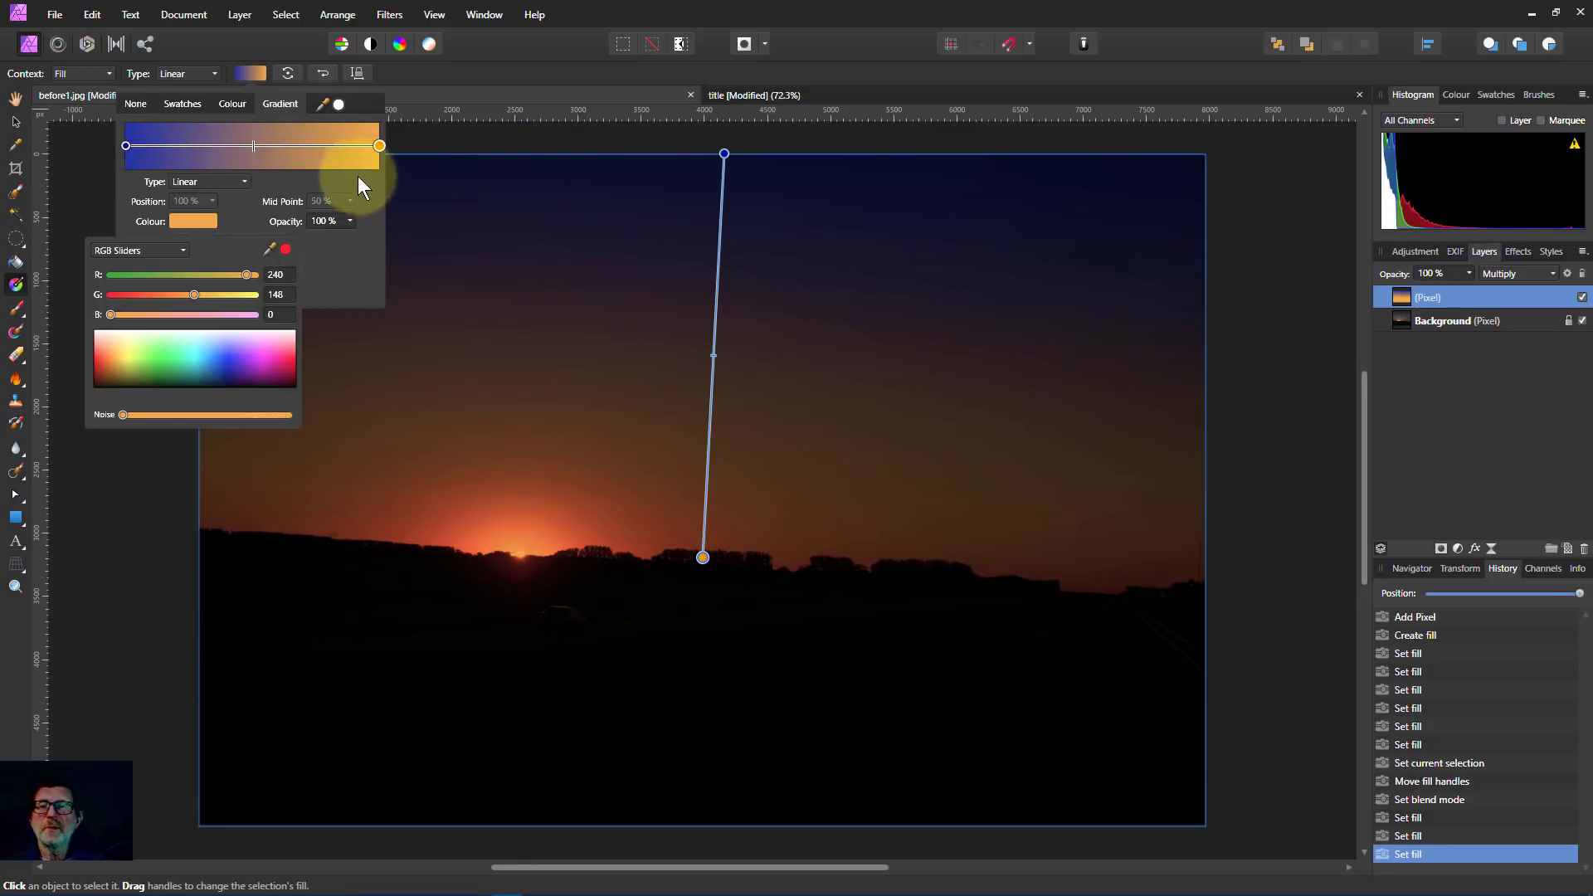
{"action": "left_click", "coordinate": [456, 73]}
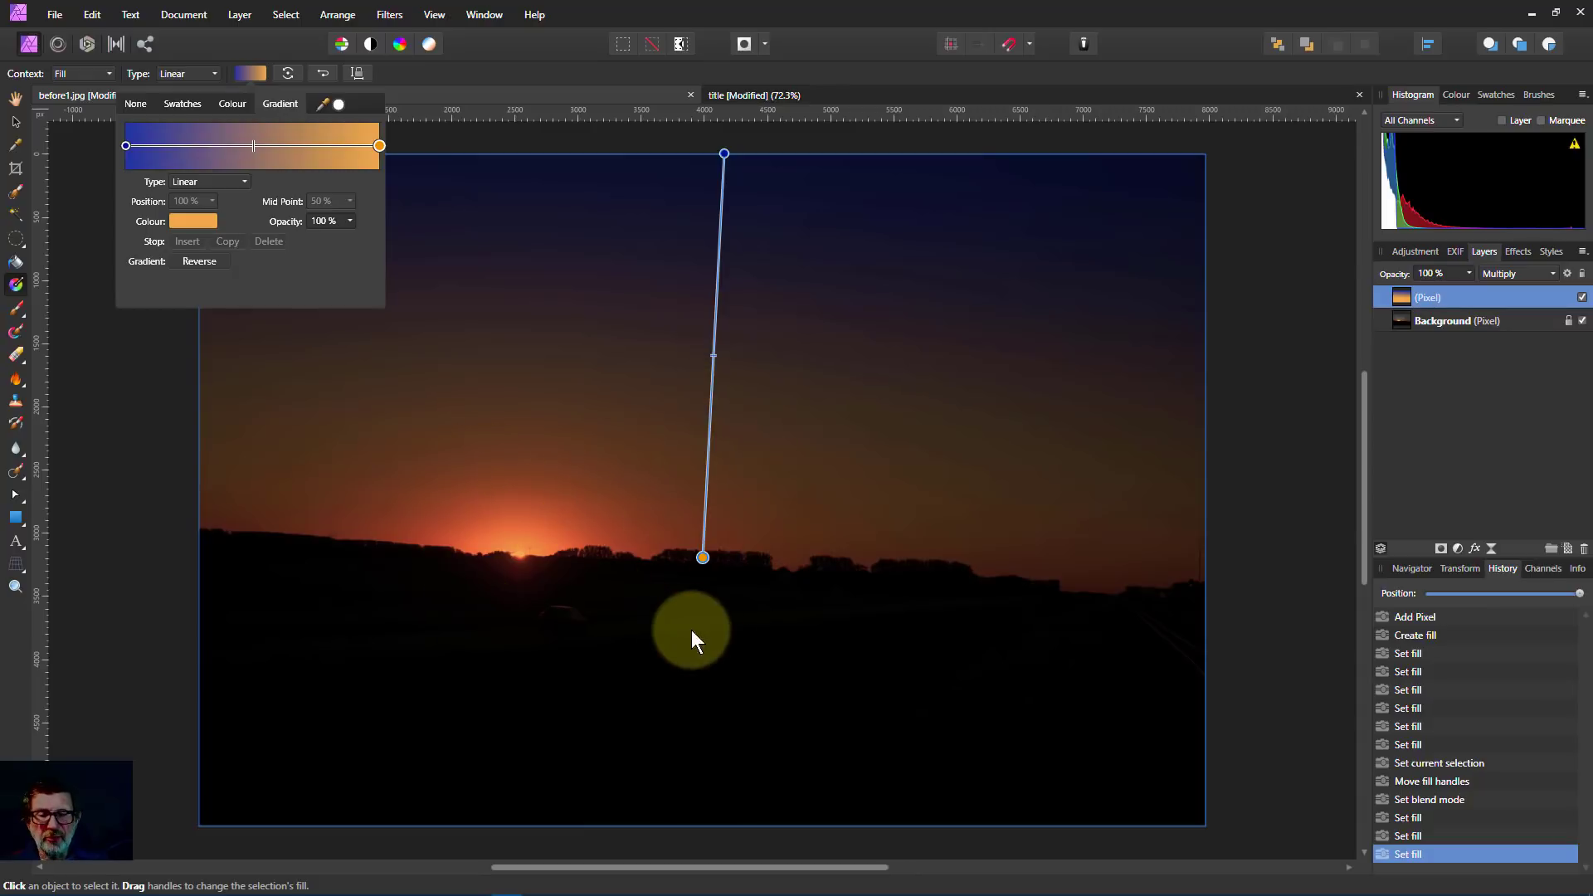
Select the Background layer and bring up the Adjustments list.
{"action": "left_click", "coordinate": [1395, 324]}
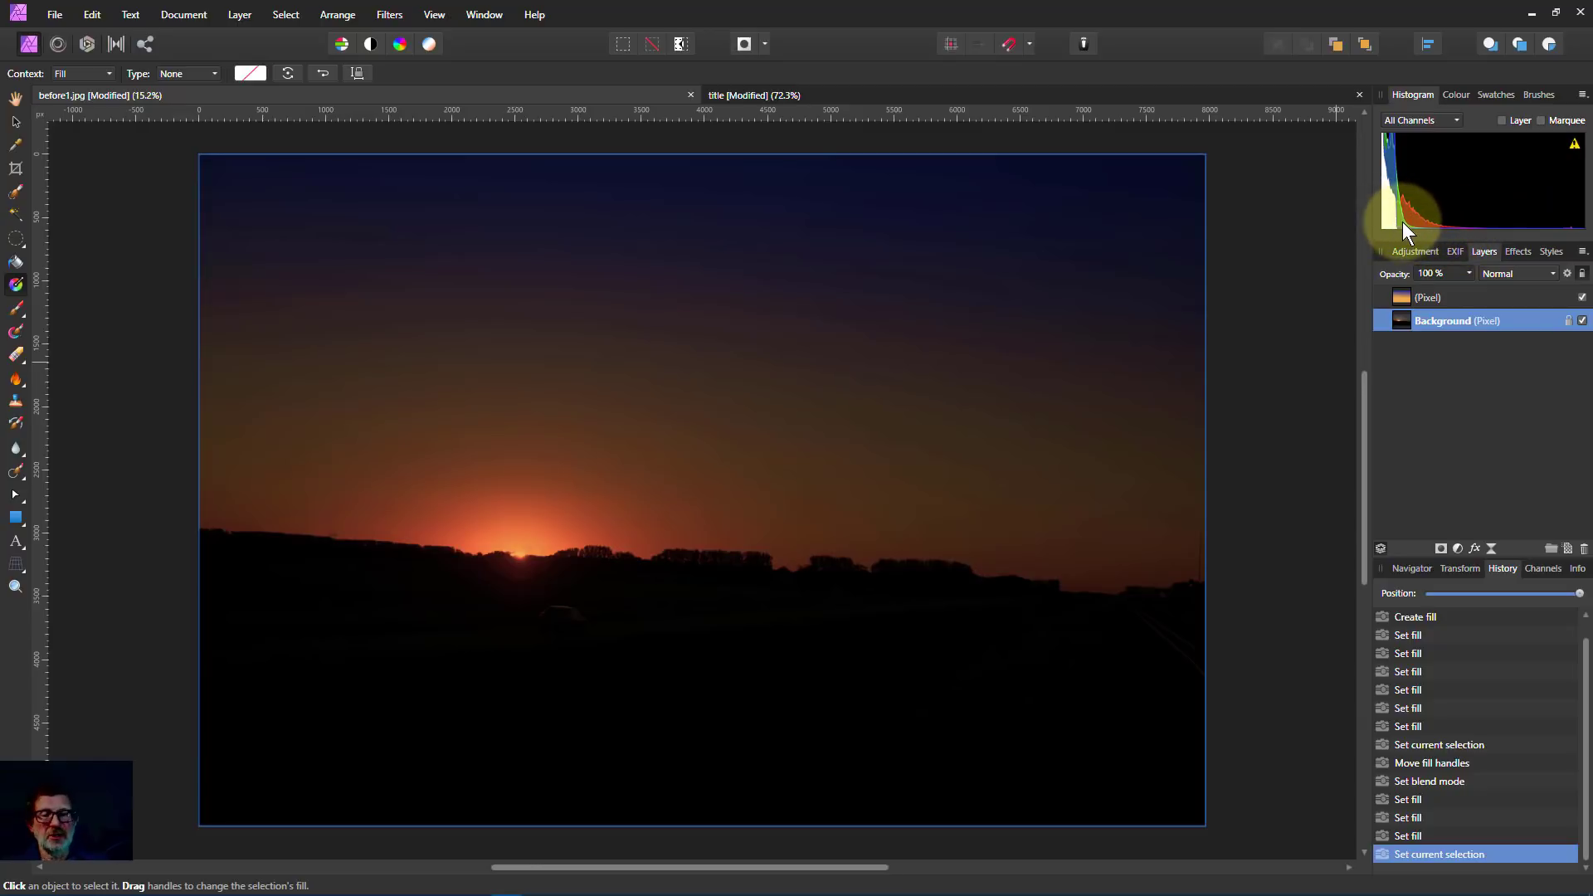
{"action": "left_click", "coordinate": [1457, 549]}
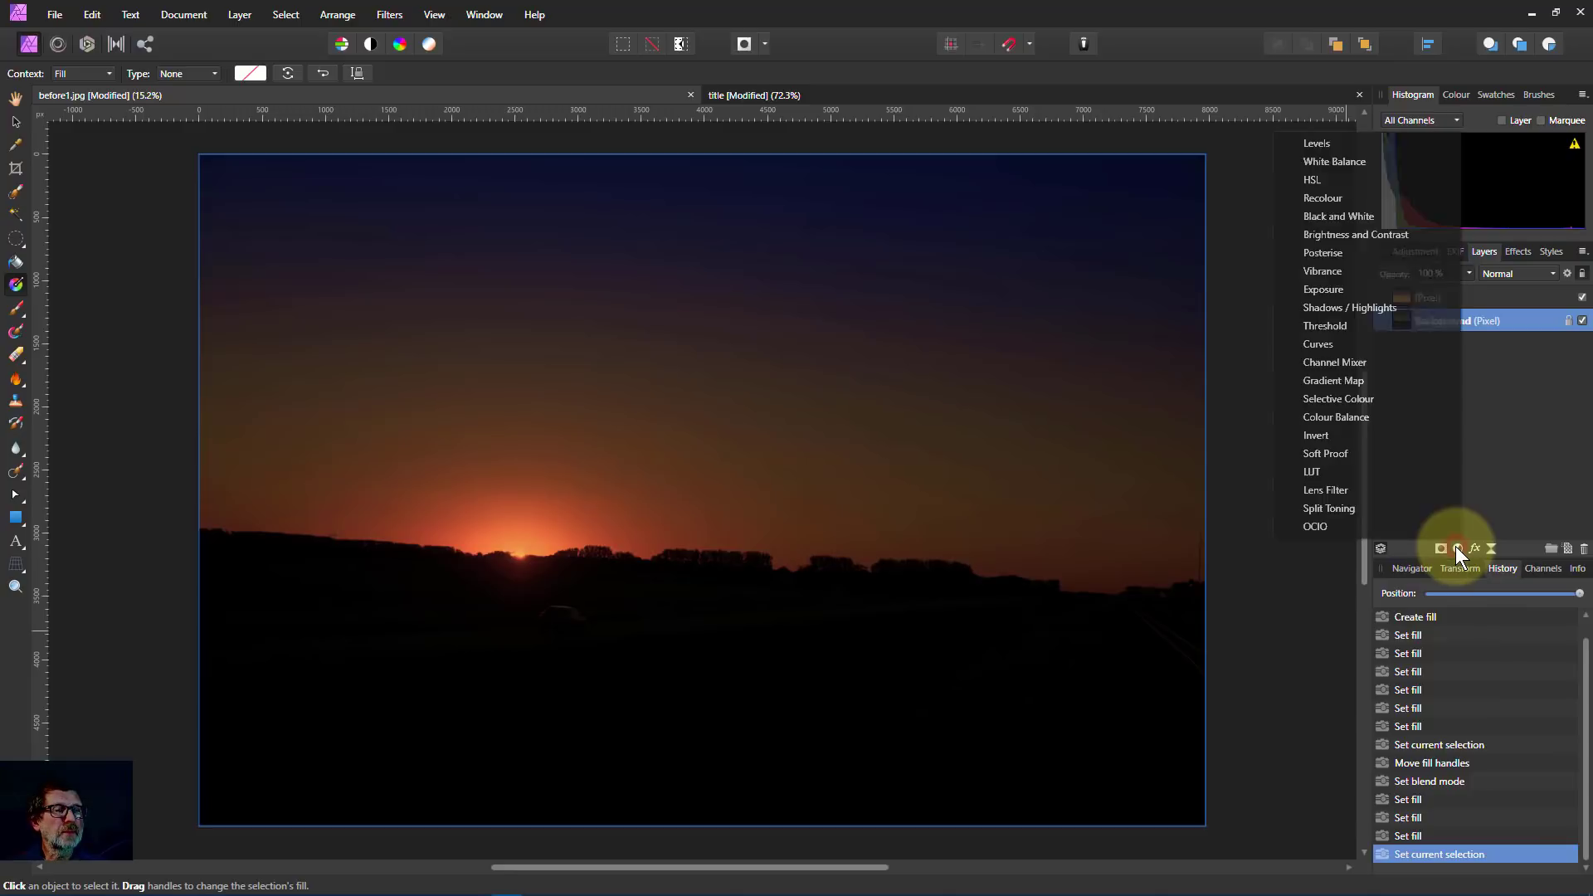
Add a Levels adjustment with its White Level lowered to about 7%.
{"action": "left_click", "coordinate": [1327, 142]}
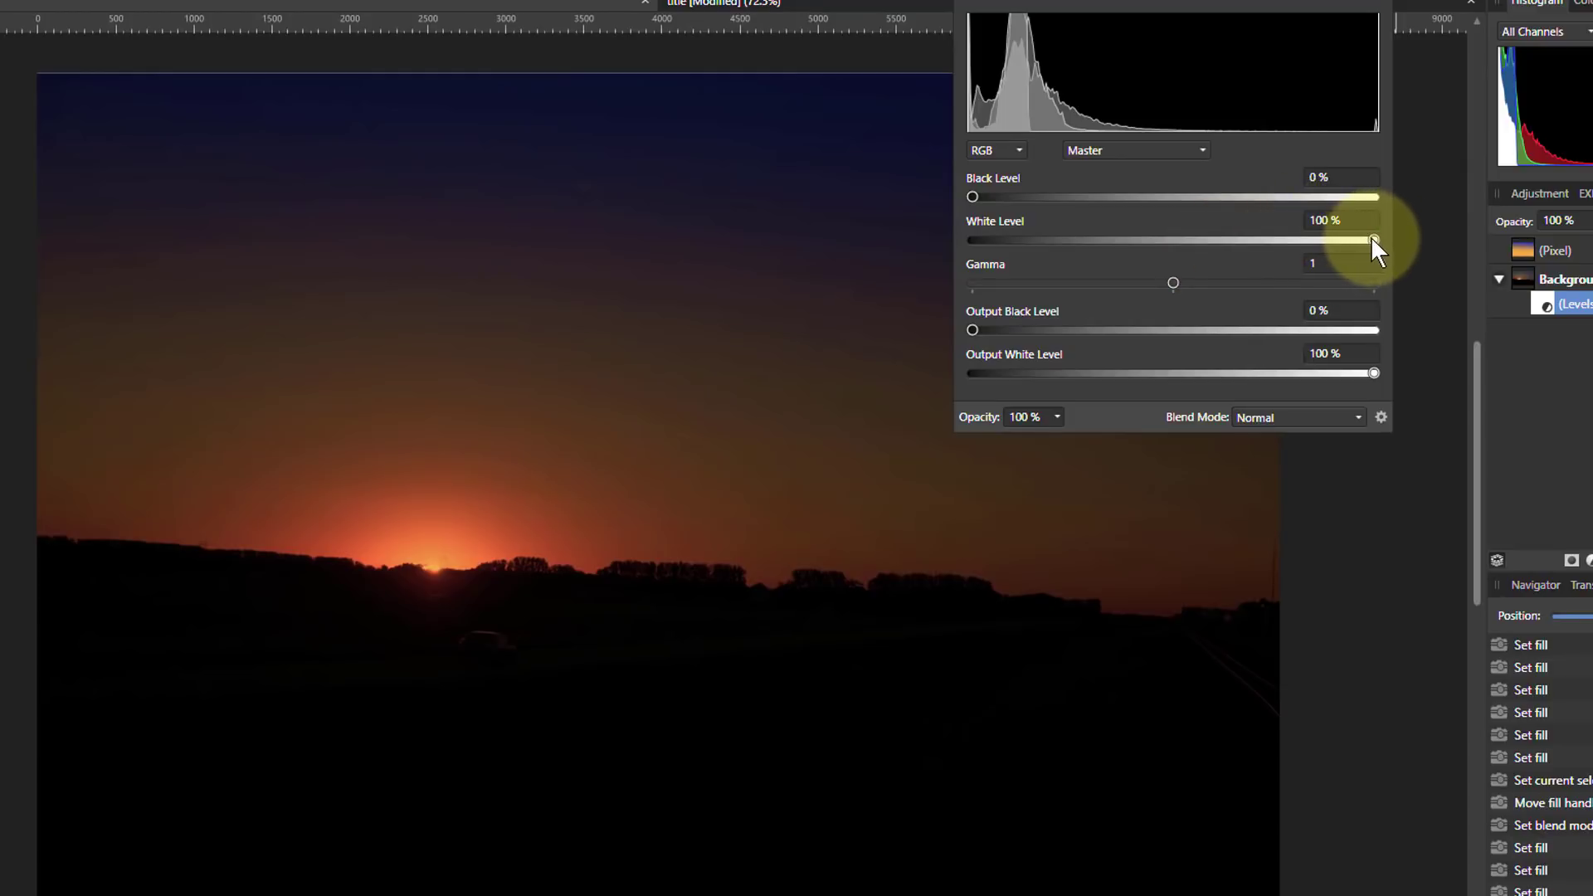
{"action": "left_click_drag", "start_coordinate": [1371, 239], "coordinate": [1055, 254]}
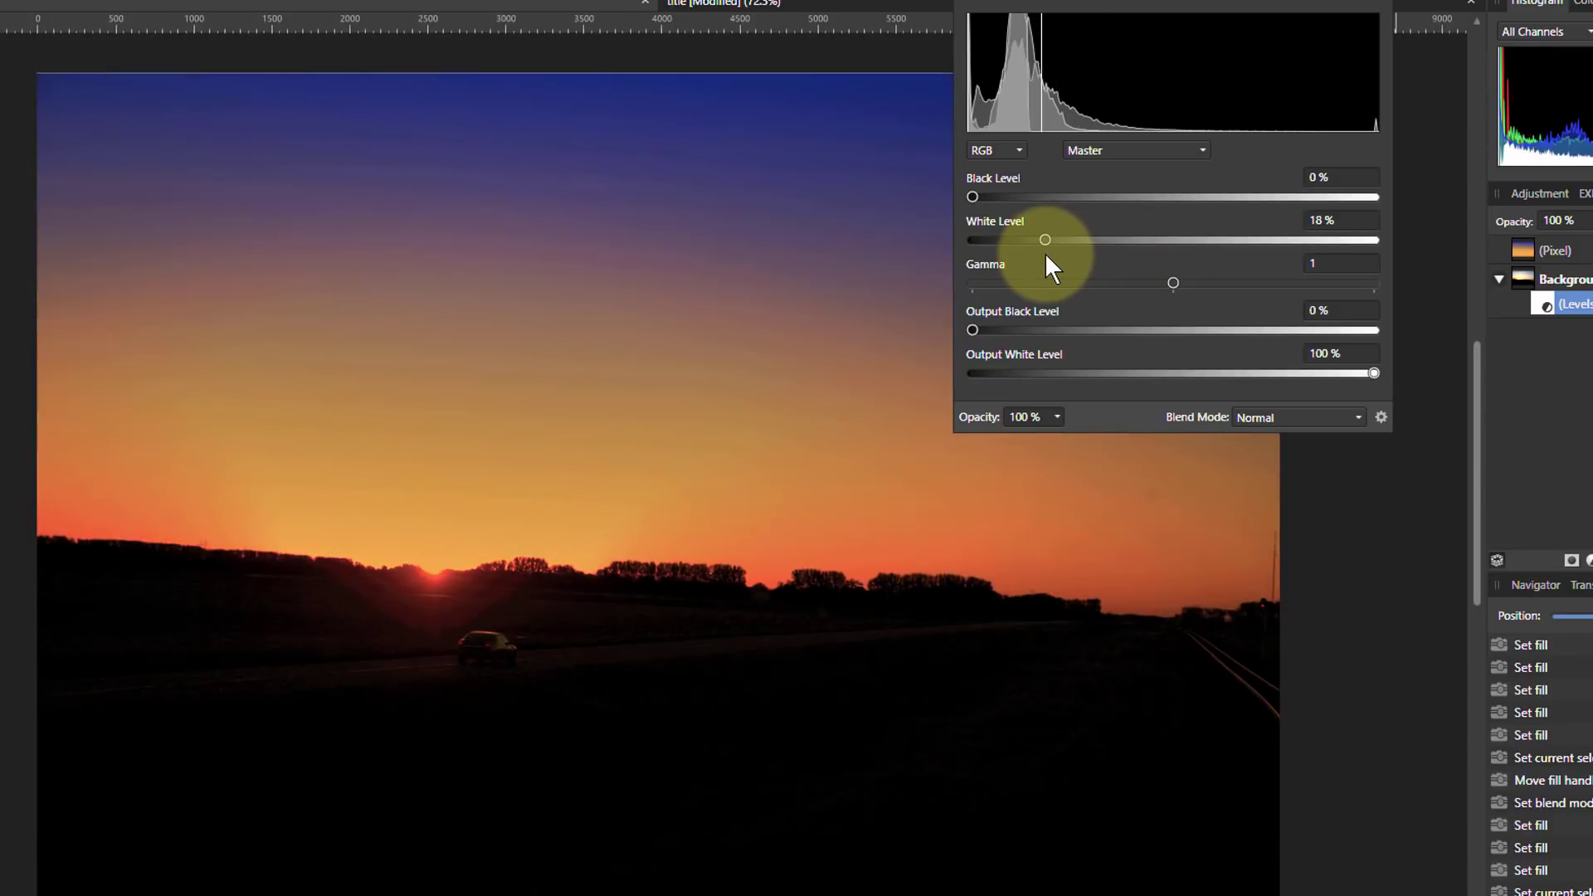
{"action": "left_click_drag", "start_coordinate": [1046, 257], "coordinate": [1001, 265]}
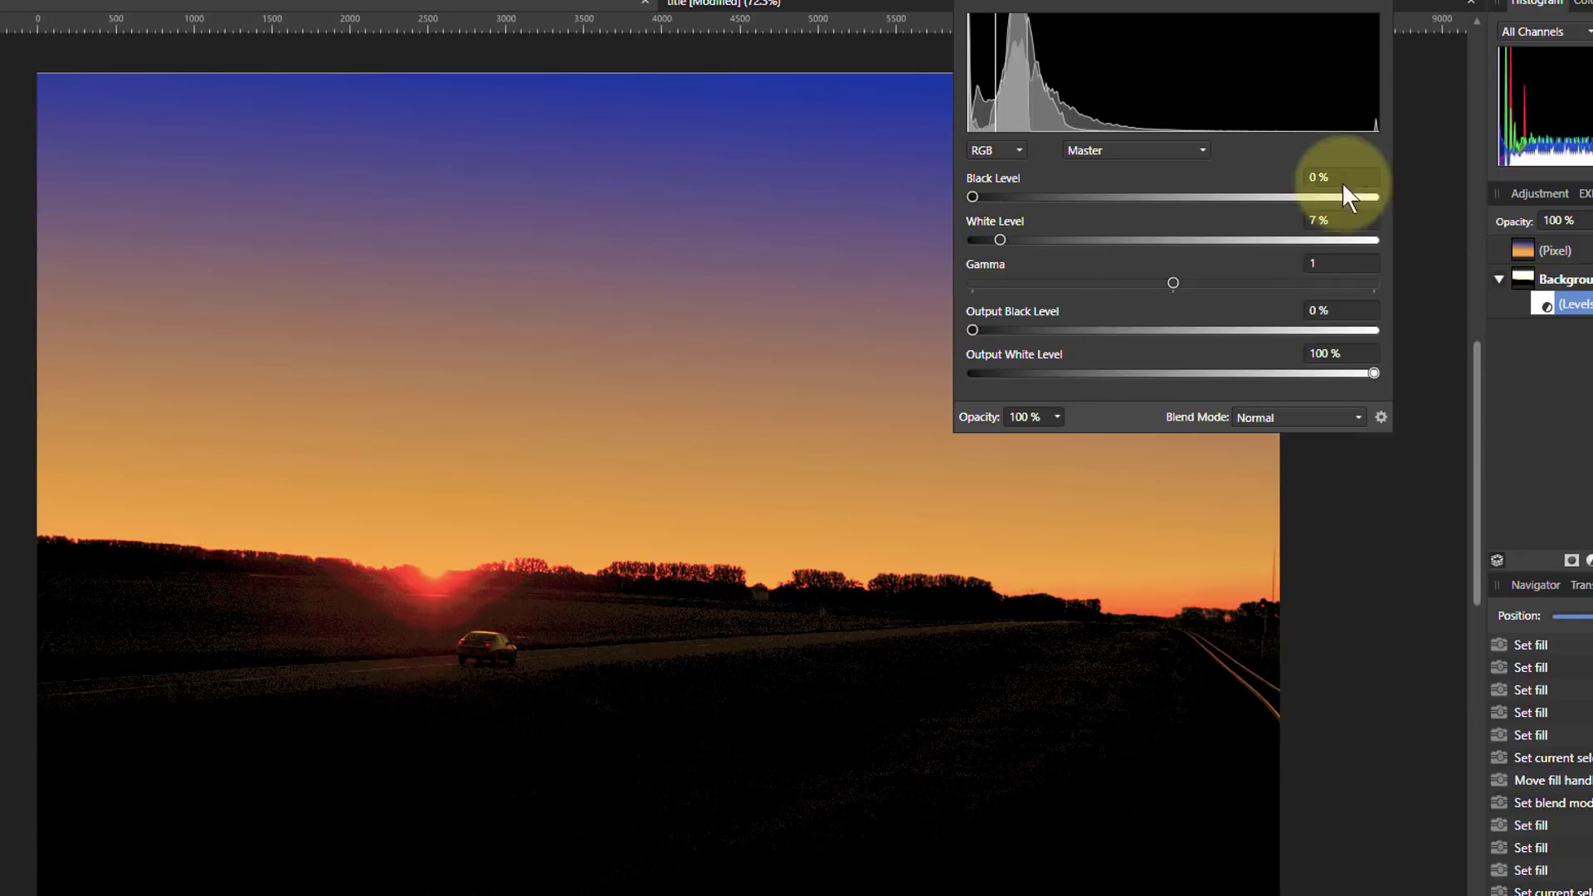
{"action": "left_click", "coordinate": [1378, 2]}
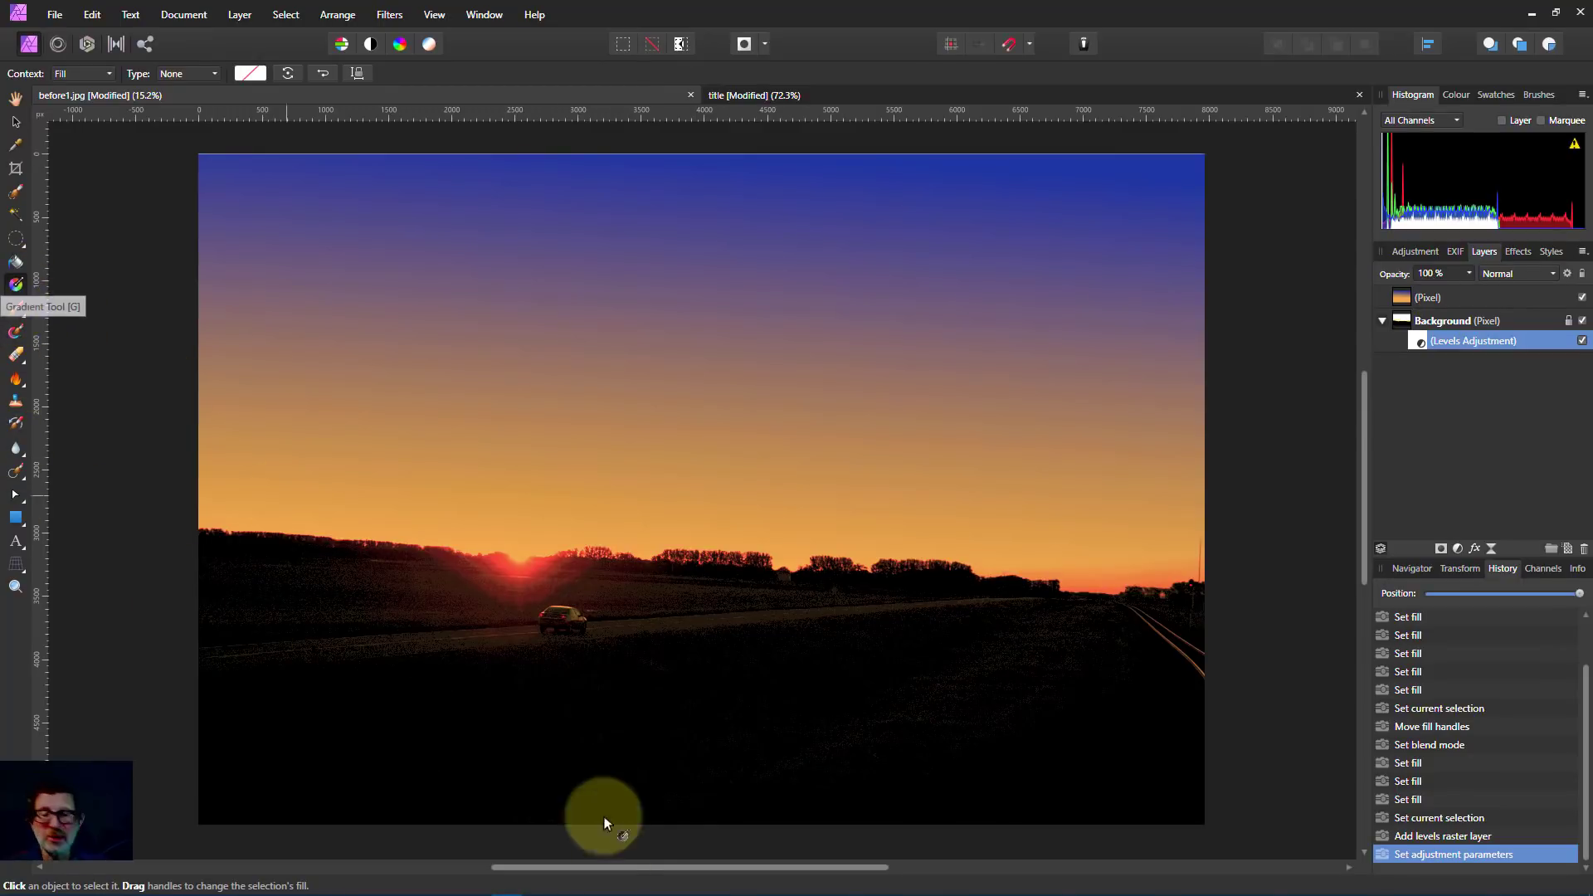
Draw a white-to-black gradient mask on Levels upward from the bottom edge, shifting a stop toward the horizon.
{"action": "left_click_drag", "start_coordinate": [654, 825], "coordinate": [665, 576]}
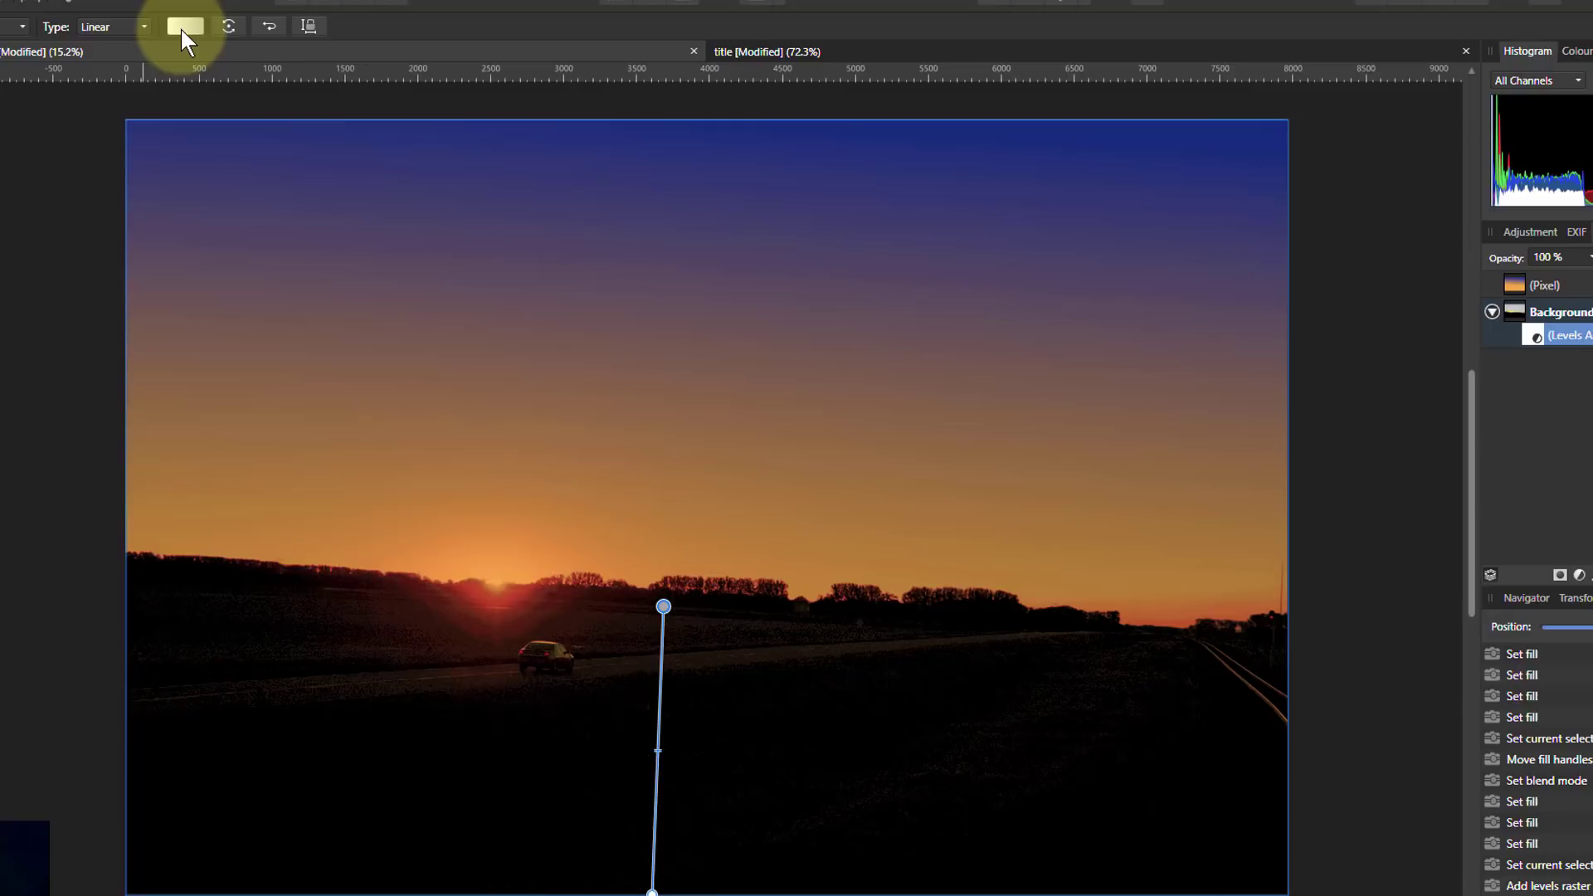
{"action": "left_click", "coordinate": [184, 27]}
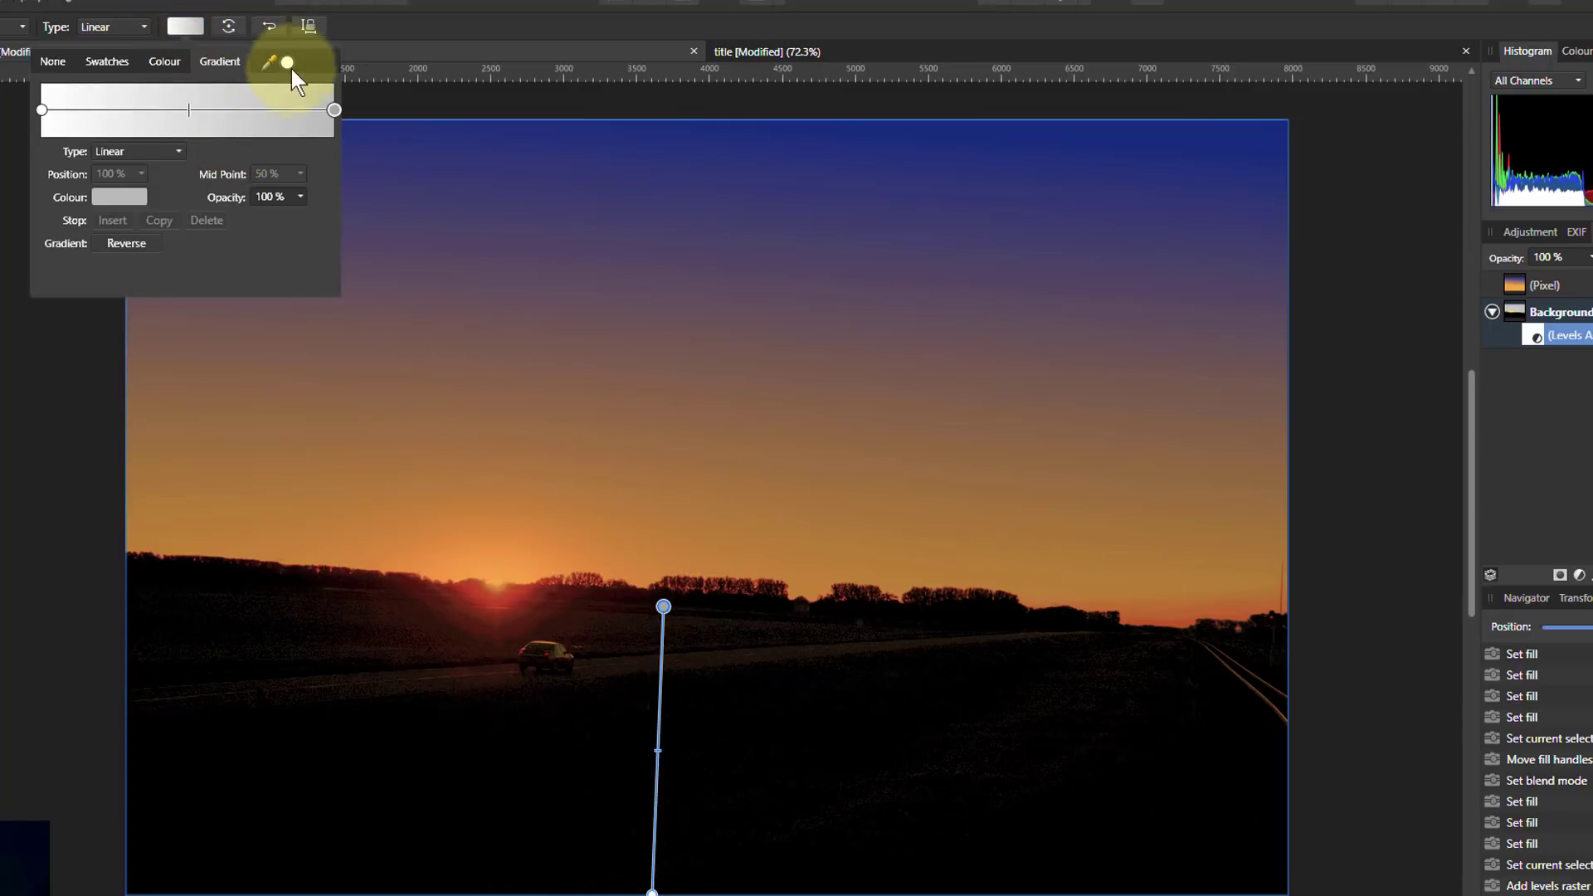
{"action": "left_click", "coordinate": [333, 108]}
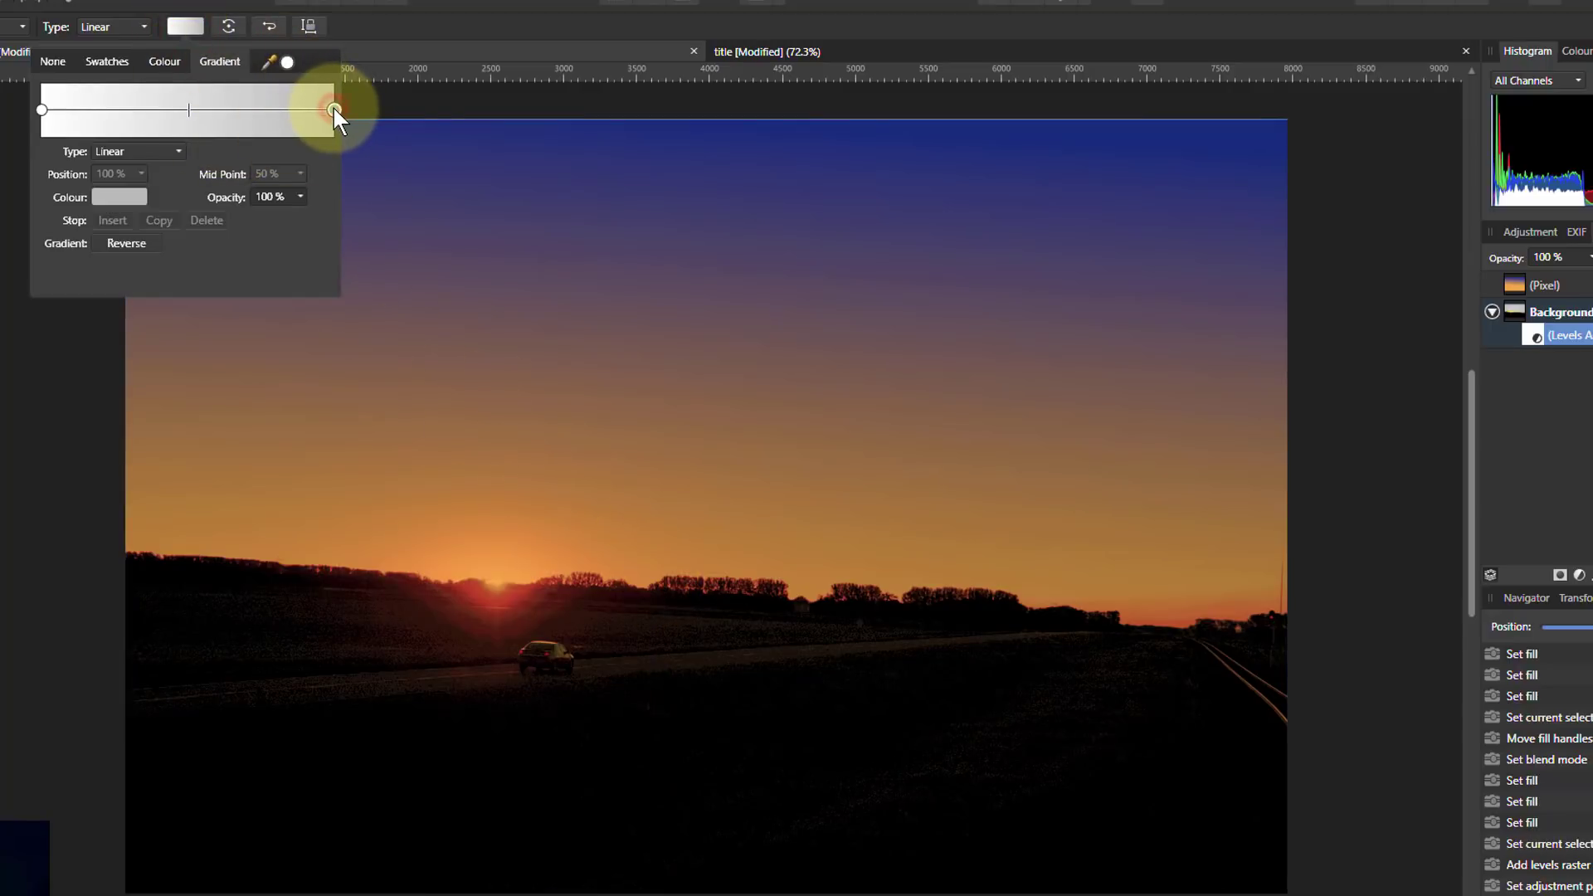
{"action": "left_click", "coordinate": [119, 198]}
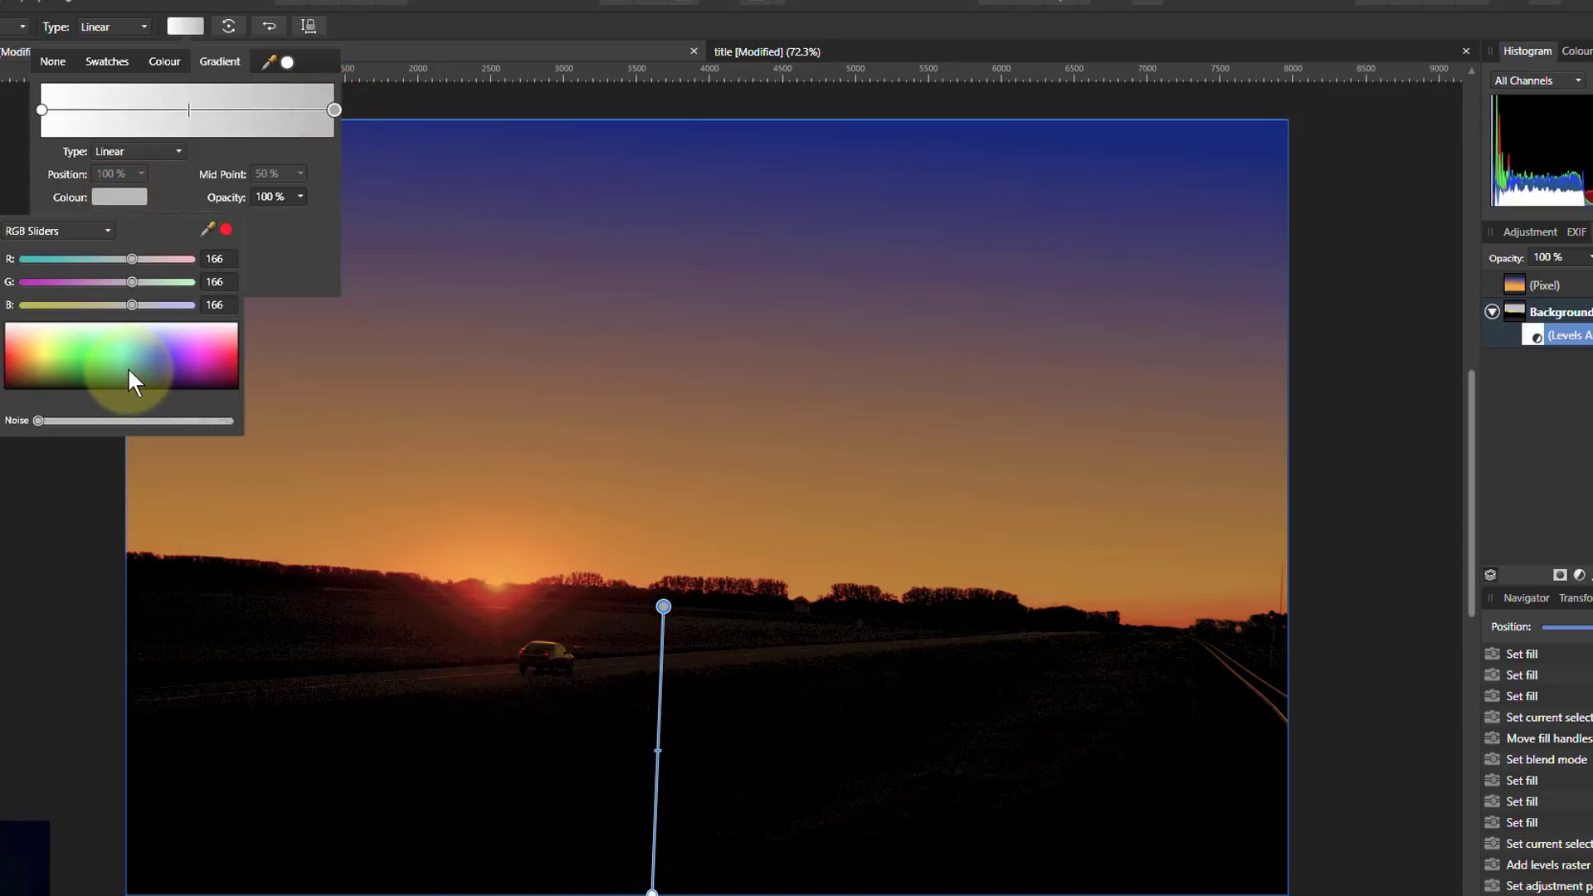
{"action": "left_click_drag", "start_coordinate": [127, 367], "coordinate": [130, 391]}
{"action": "left_click", "coordinate": [596, 571]}
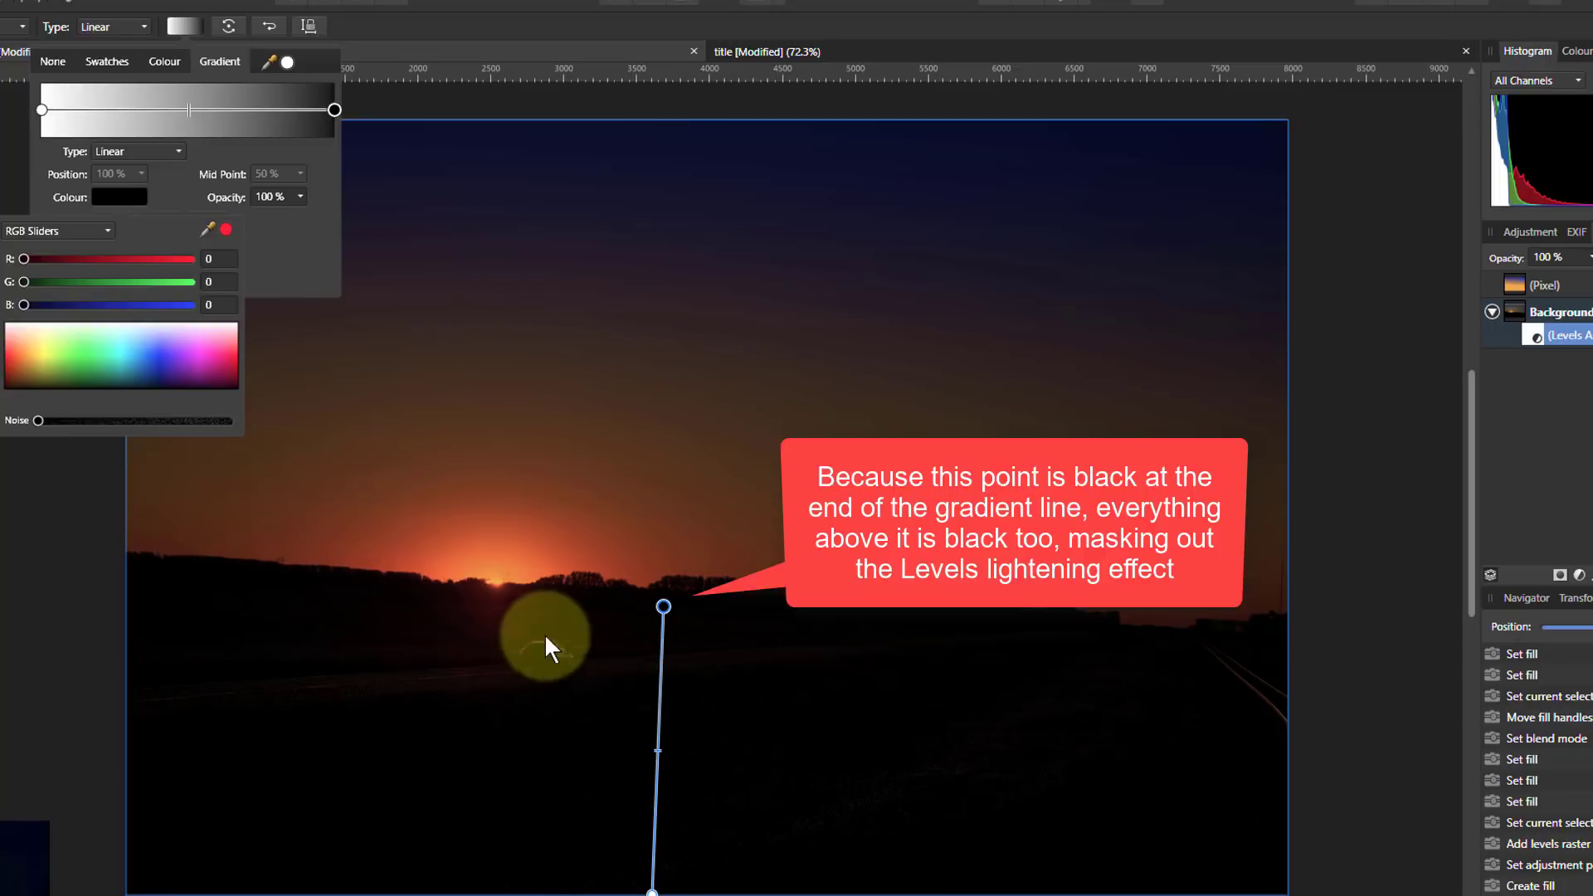
{"action": "left_click", "coordinate": [654, 748]}
{"action": "left_click_drag", "start_coordinate": [654, 751], "coordinate": [658, 682]}
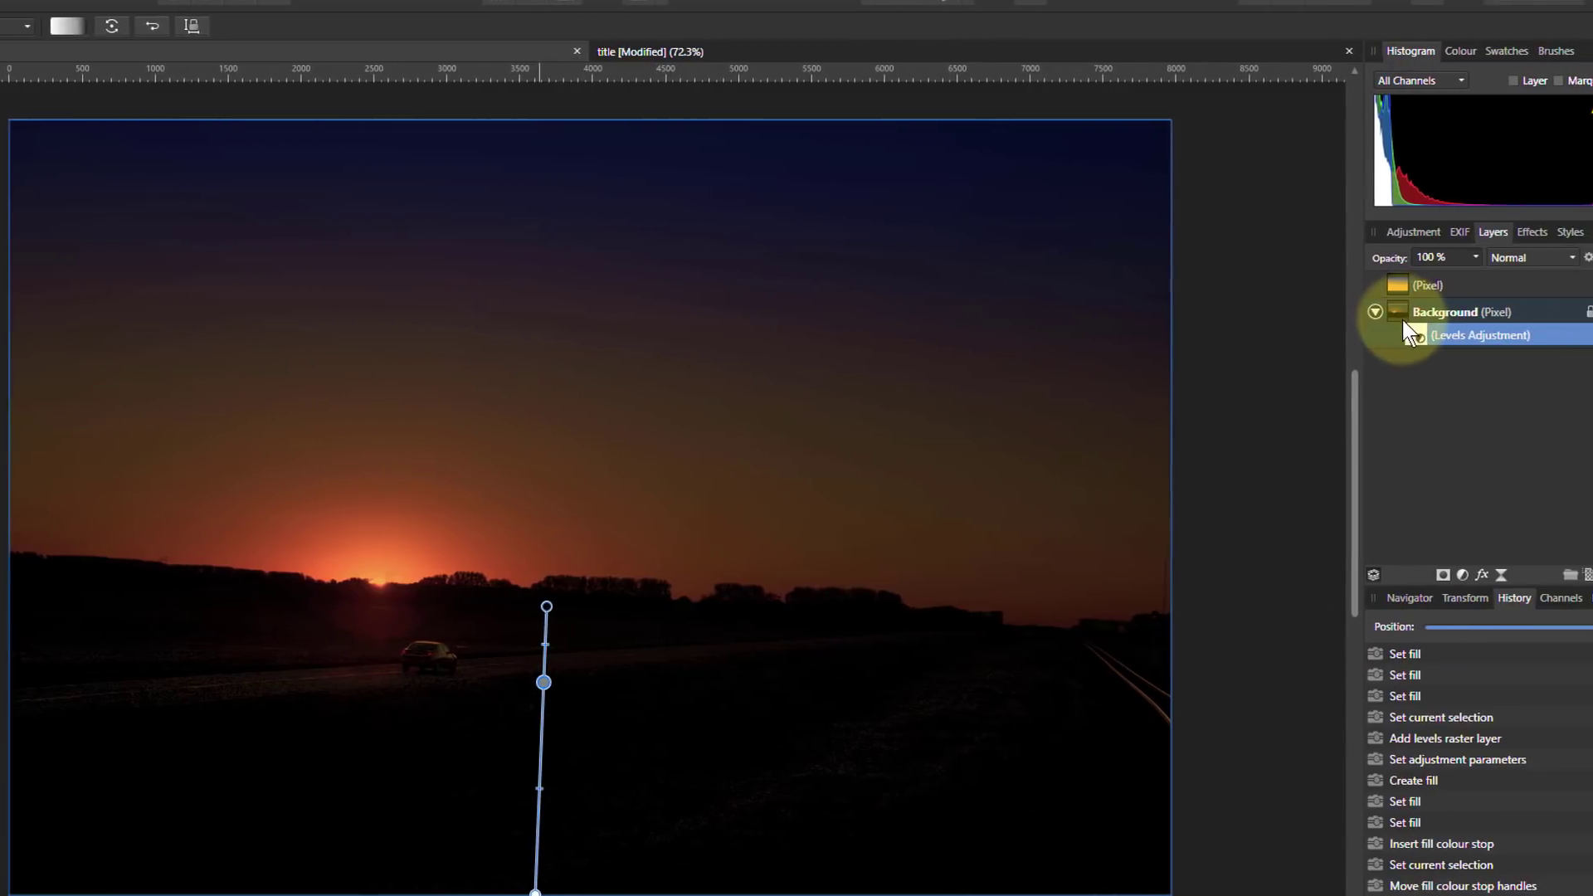
Reopen the Levels adjustment and lower its White Level to 3%.
{"action": "left_click", "coordinate": [1535, 335]}
{"action": "double_click", "coordinate": [1394, 338]}
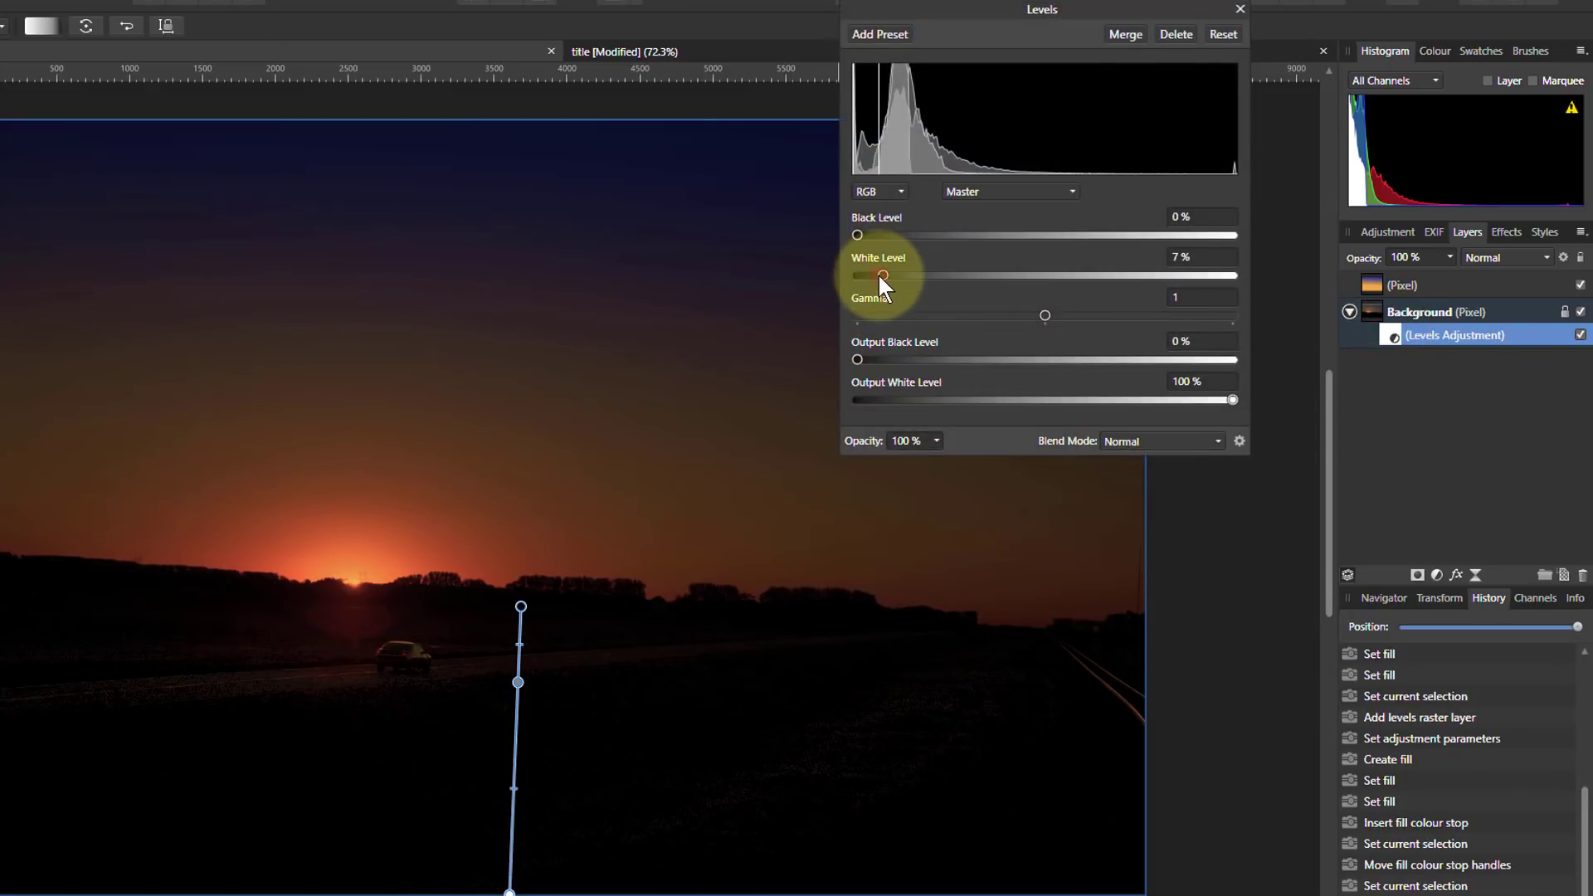
{"action": "left_click_drag", "start_coordinate": [878, 273], "coordinate": [867, 272]}
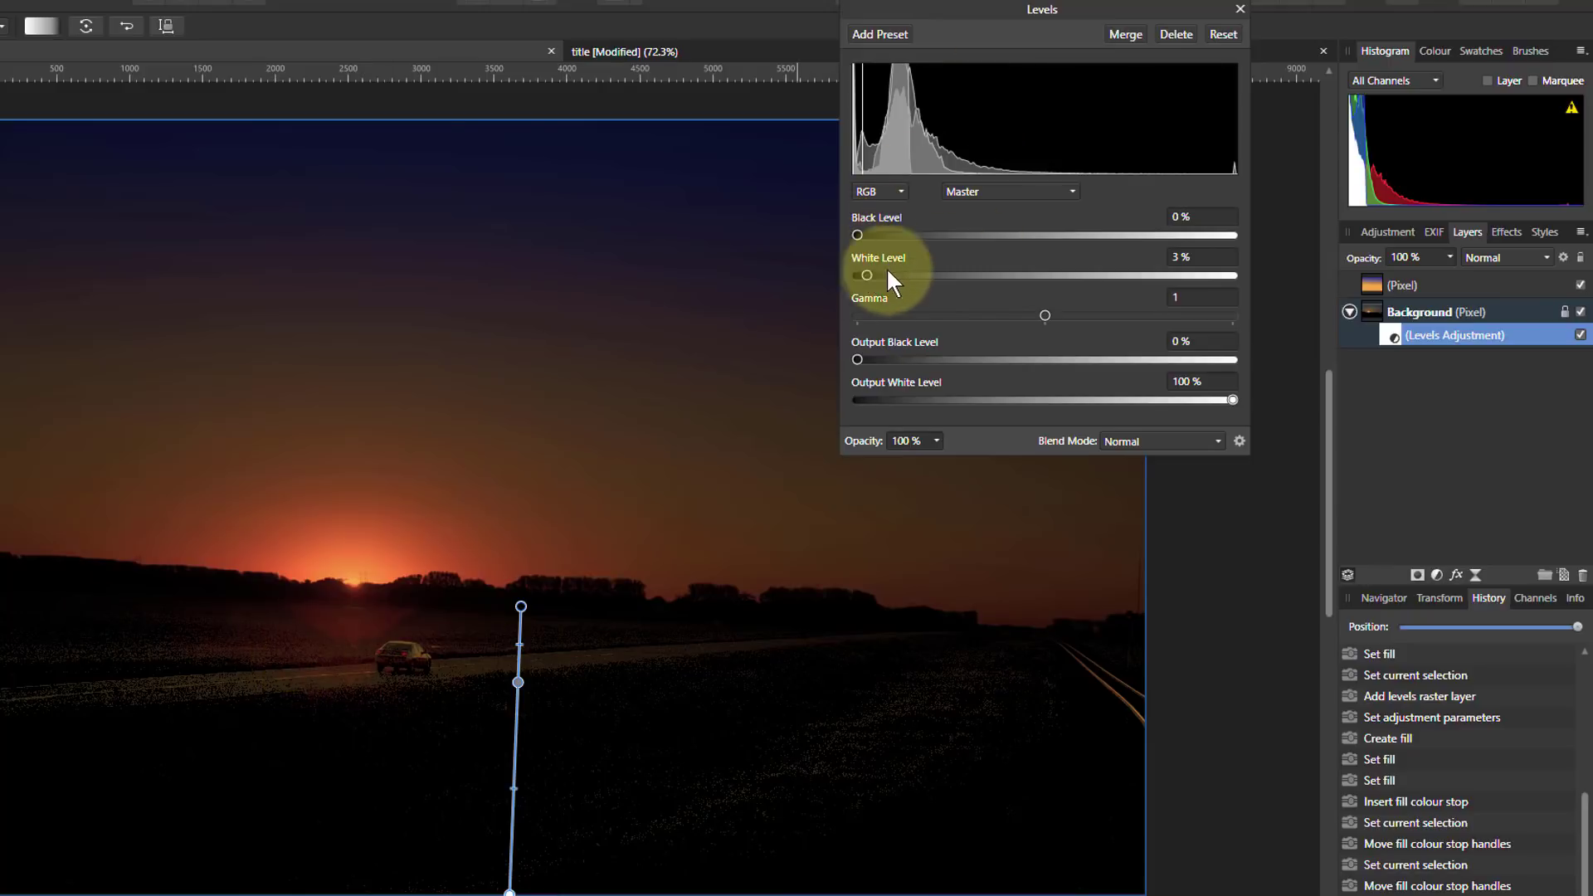
{"action": "left_click", "coordinate": [1239, 9]}
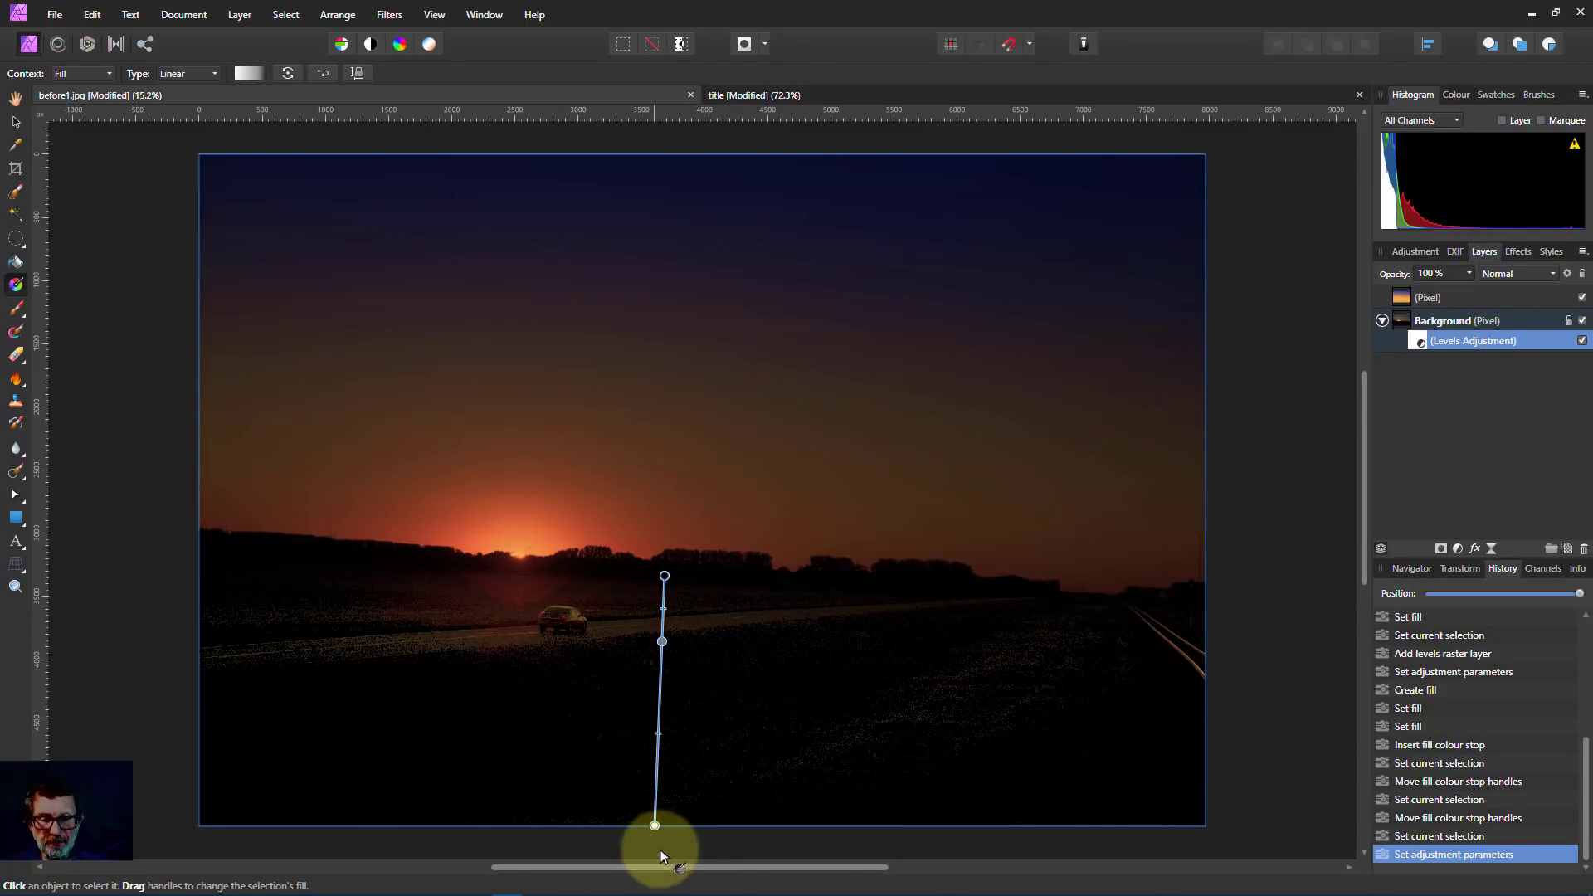
{"action": "left_click", "coordinate": [15, 99]}
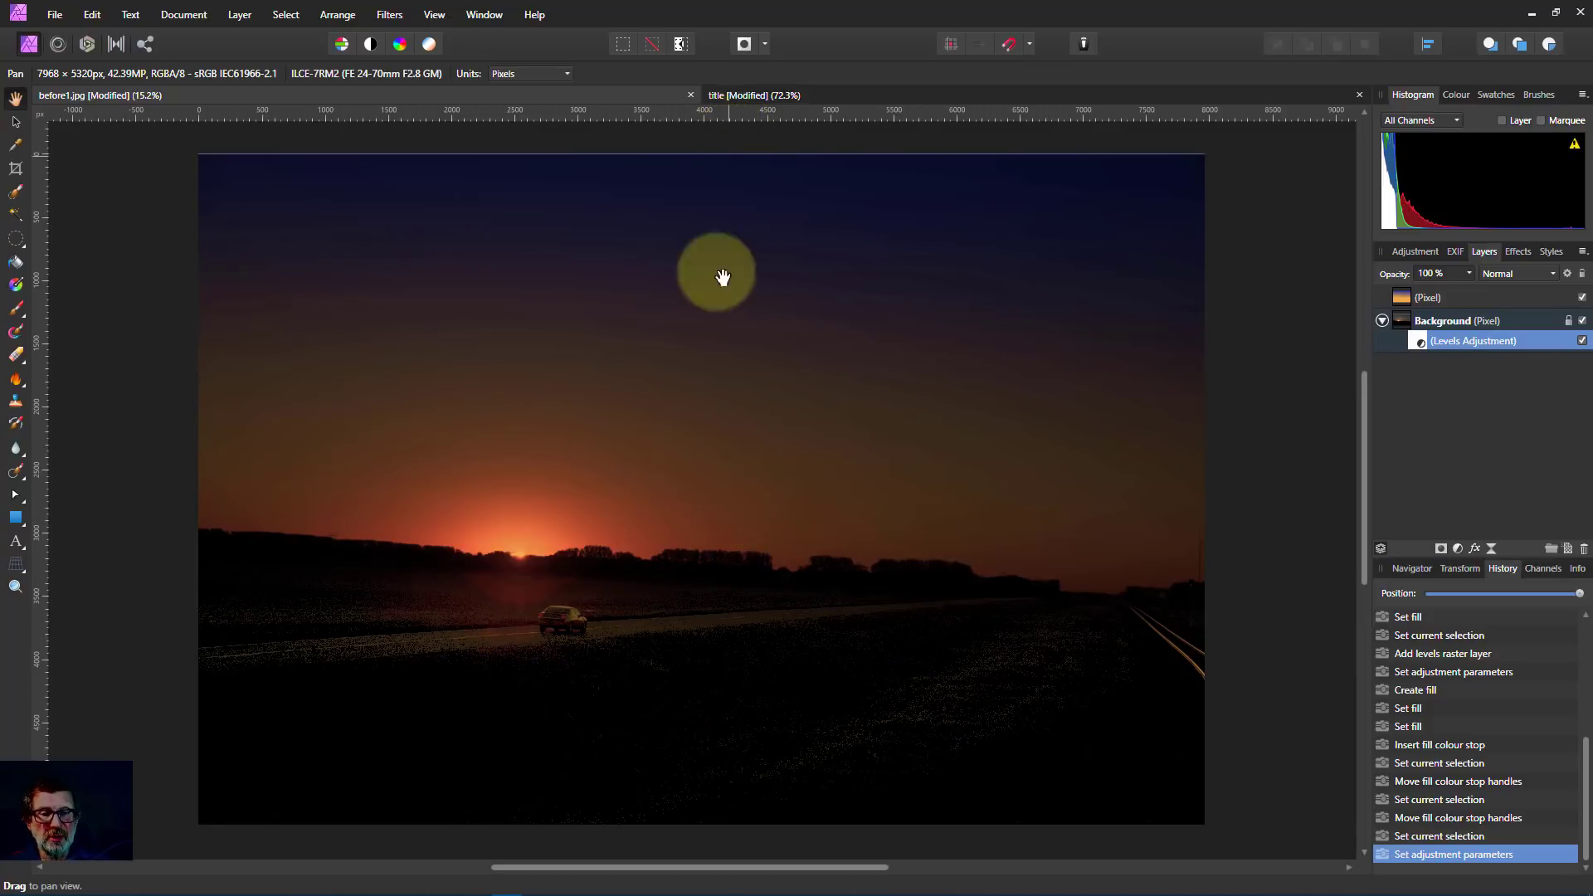
{"action": "left_click", "coordinate": [1416, 338], "text": "alt"}
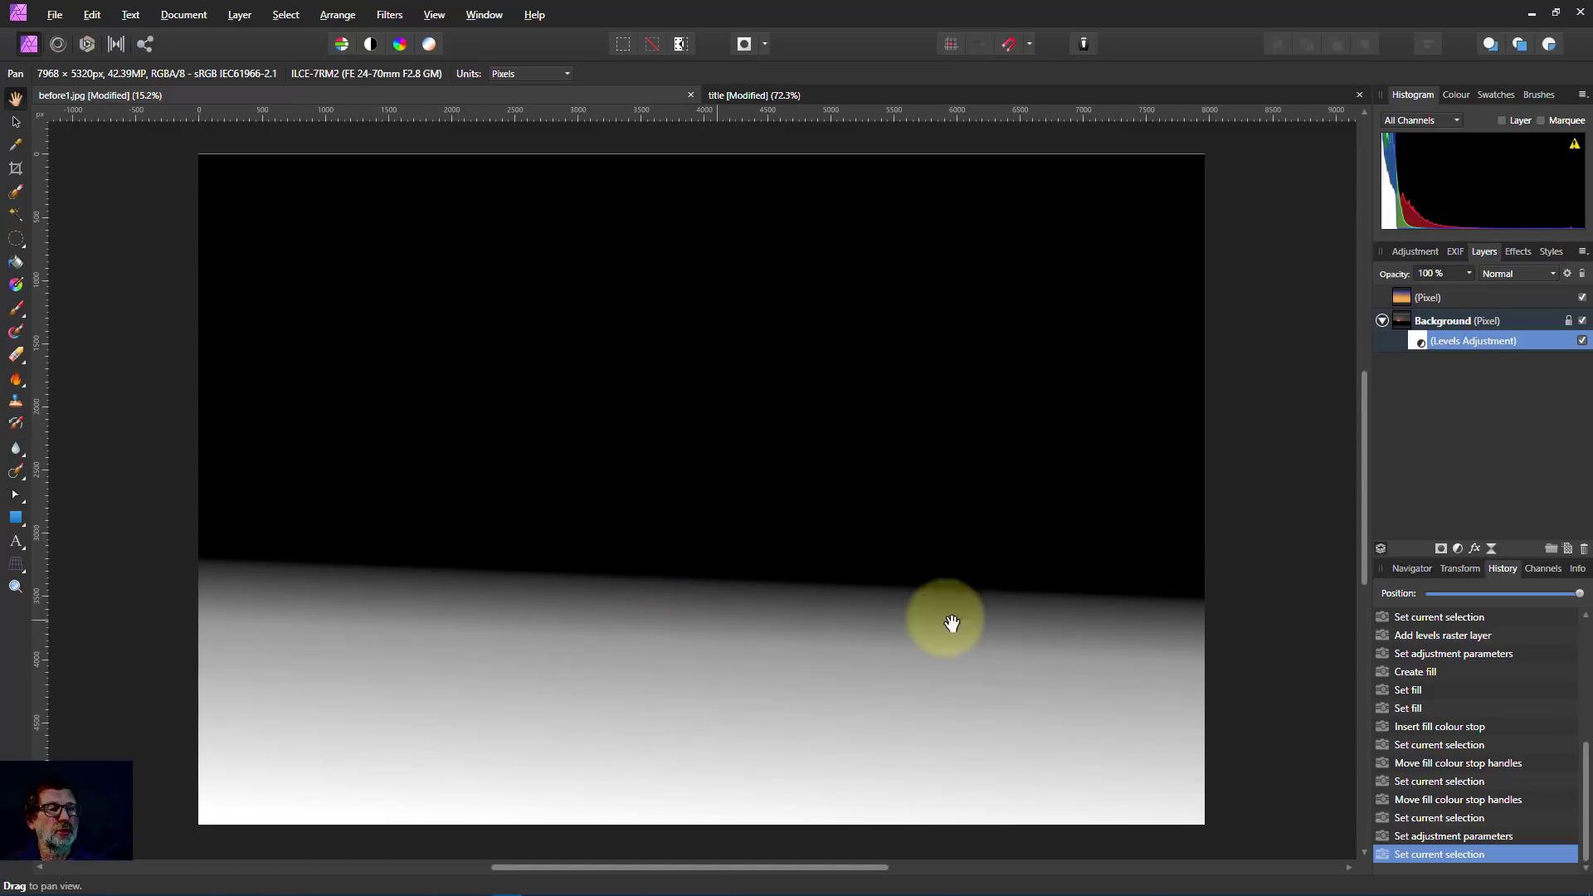
{"action": "left_click", "coordinate": [1399, 297]}
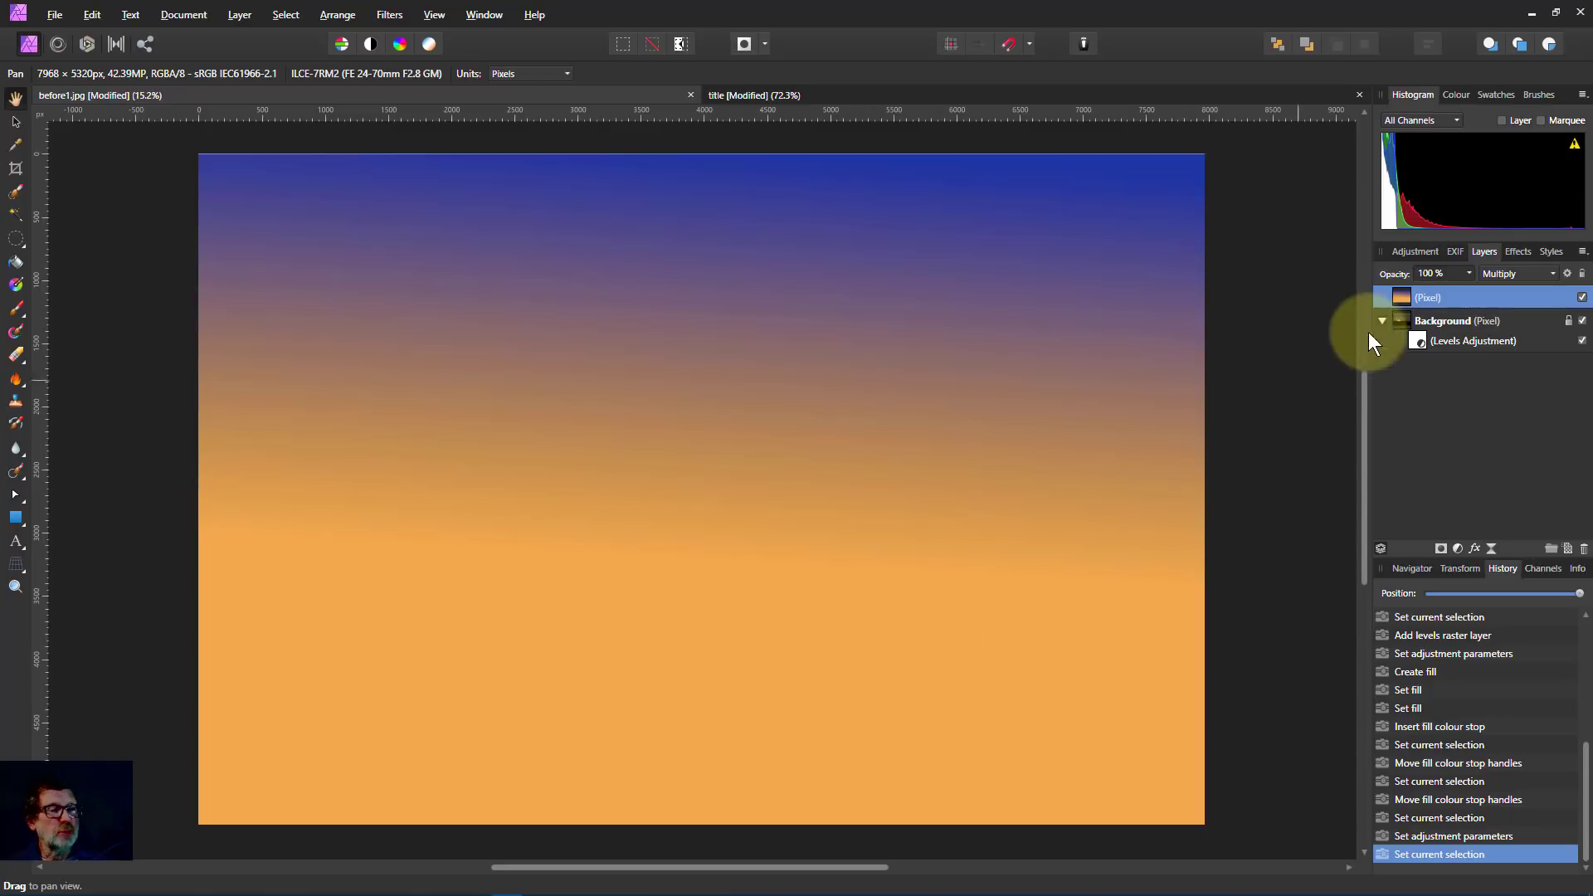
{"action": "left_click", "coordinate": [1399, 313], "text": "alt"}
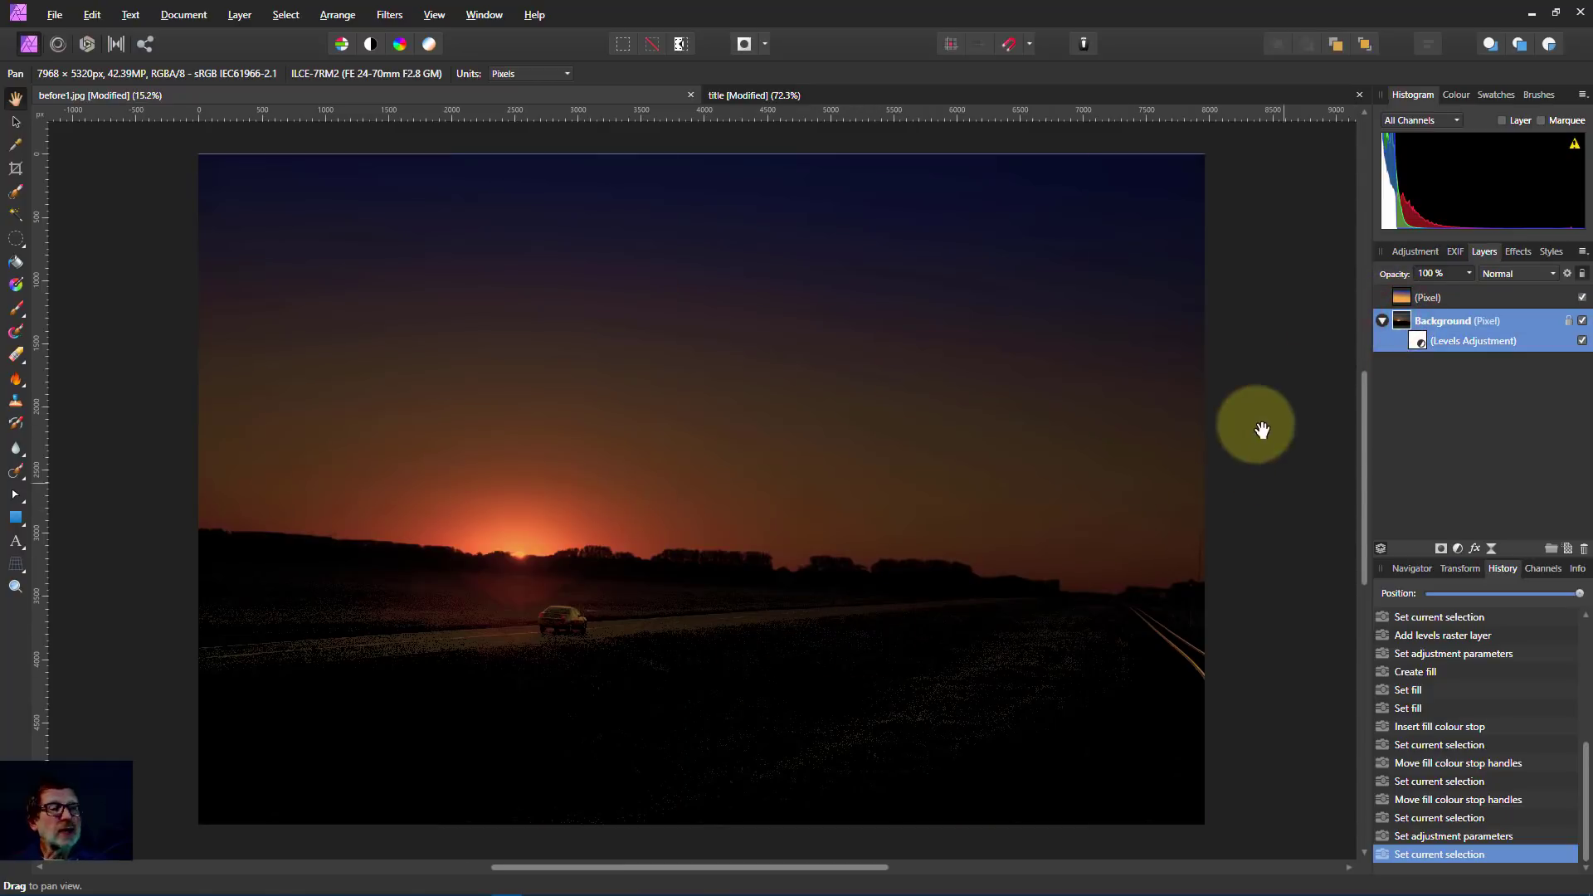
{"action": "left_click", "coordinate": [1400, 303]}
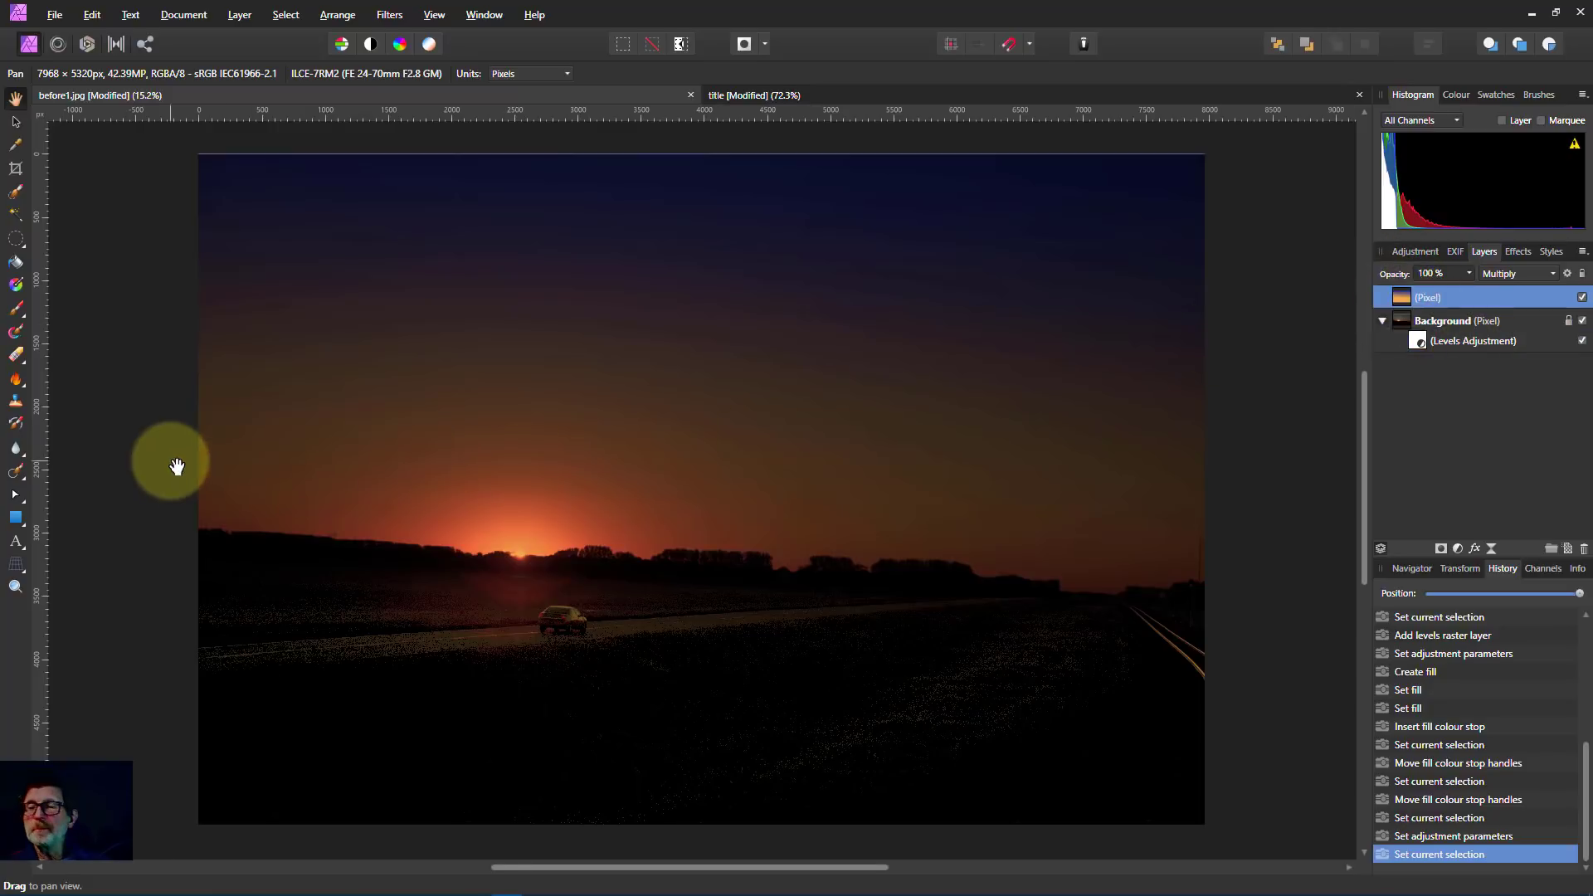
Erase the gradient overlay over the sun and its glow with a 20%-opacity Erase Brush.
{"action": "left_click", "coordinate": [16, 357]}
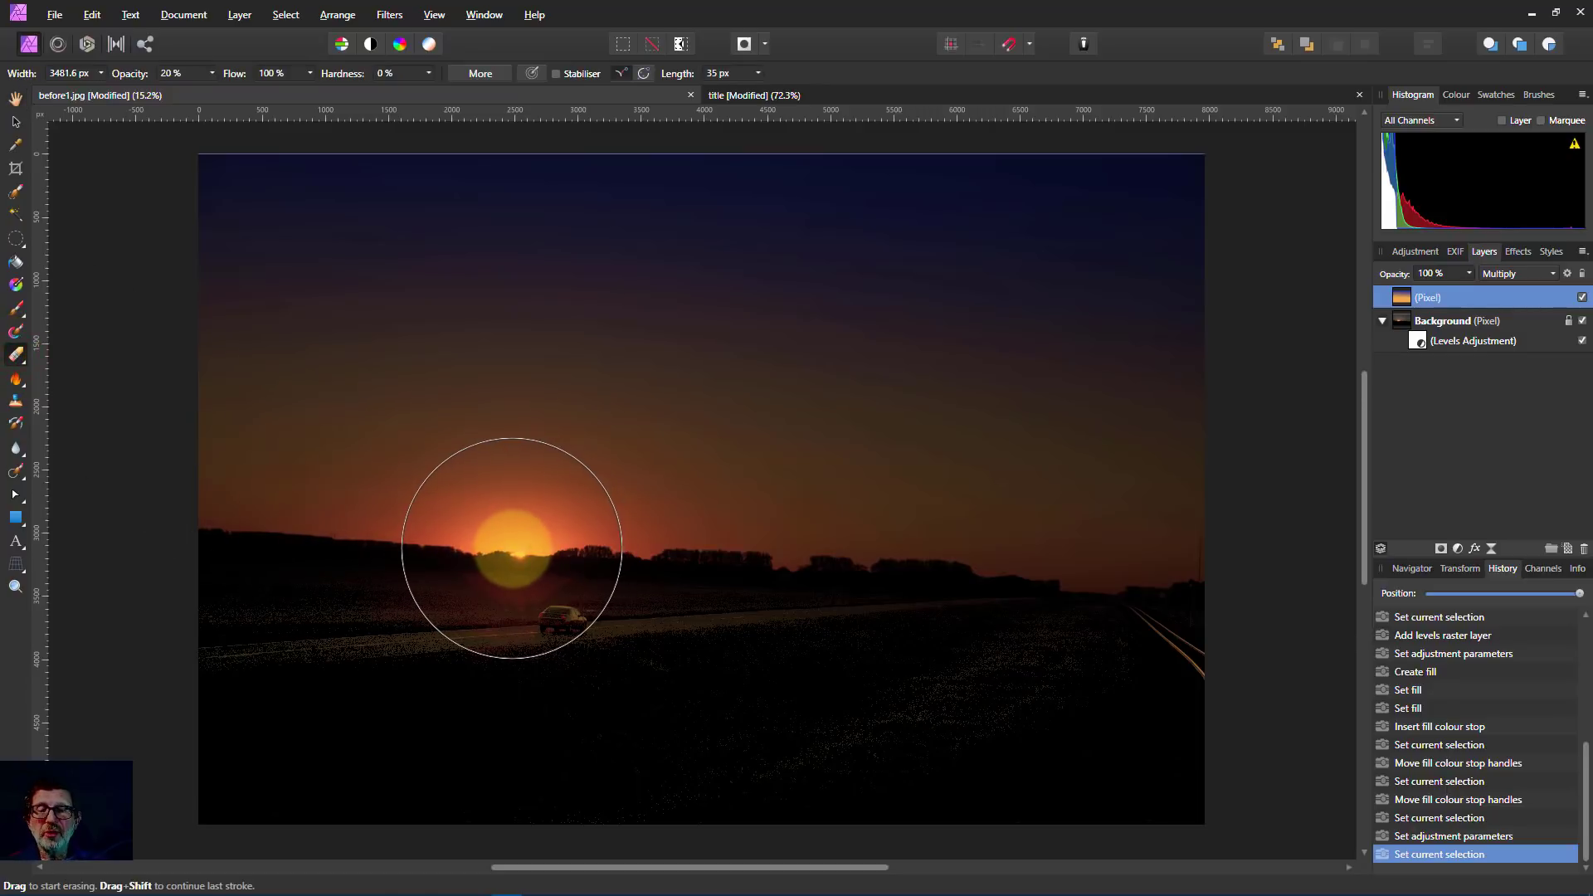
{"action": "left_click_drag", "start_coordinate": [511, 547], "coordinate": [512, 548]}
{"action": "left_click", "coordinate": [511, 548]}
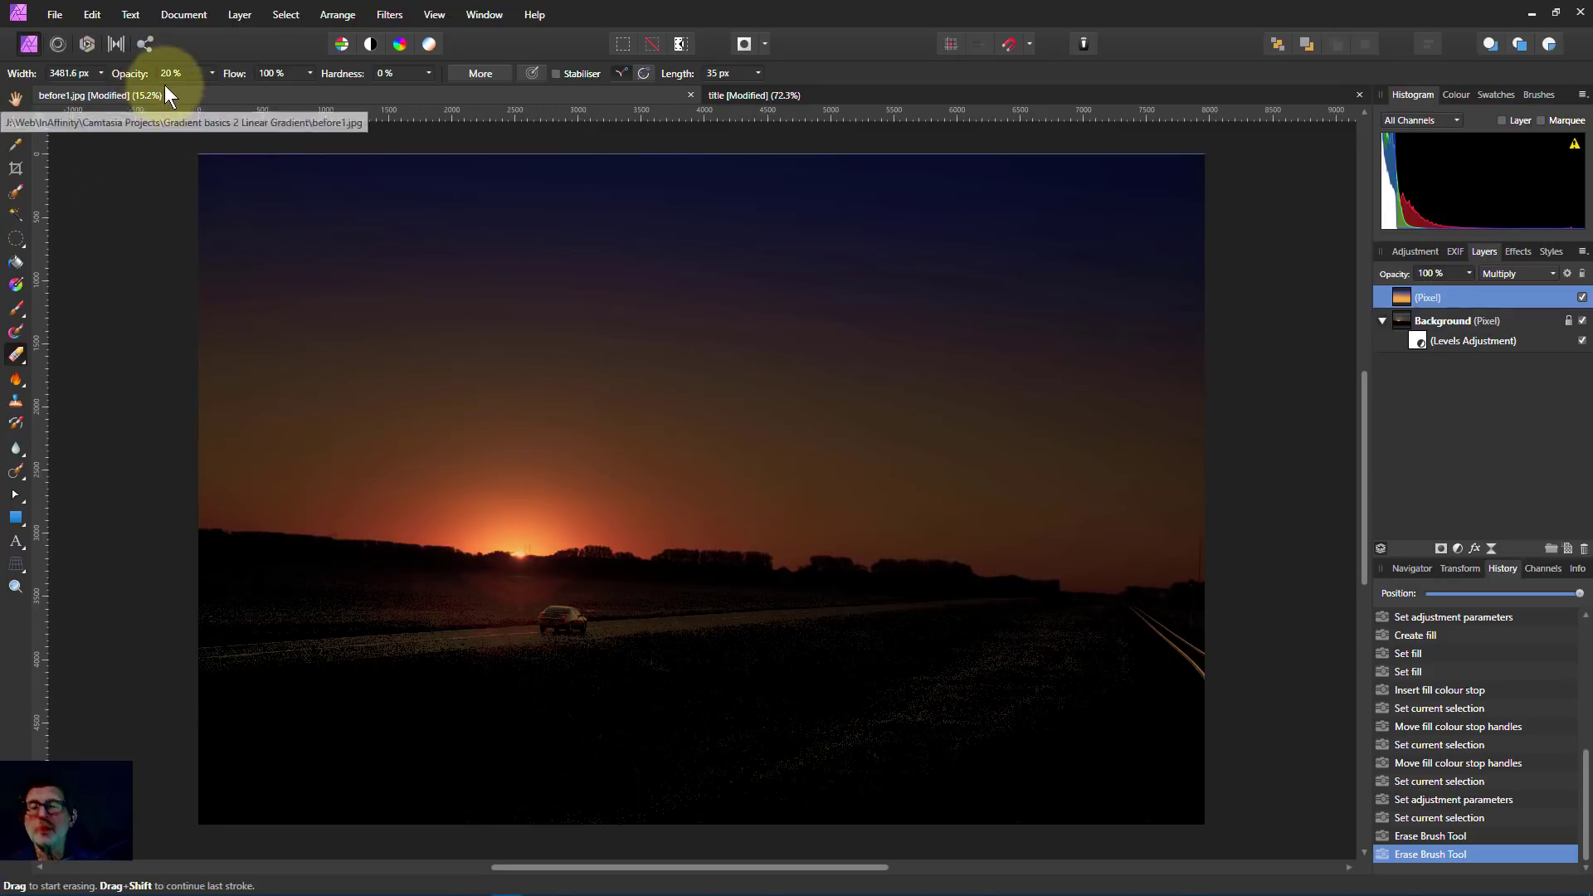
{"action": "mouse_move", "coordinate": [517, 535]}
{"action": "left_mouse_down"}
{"action": "mouse_move", "coordinate": [473, 533]}
{"action": "mouse_move", "coordinate": [498, 551]}
{"action": "left_mouse_up"}
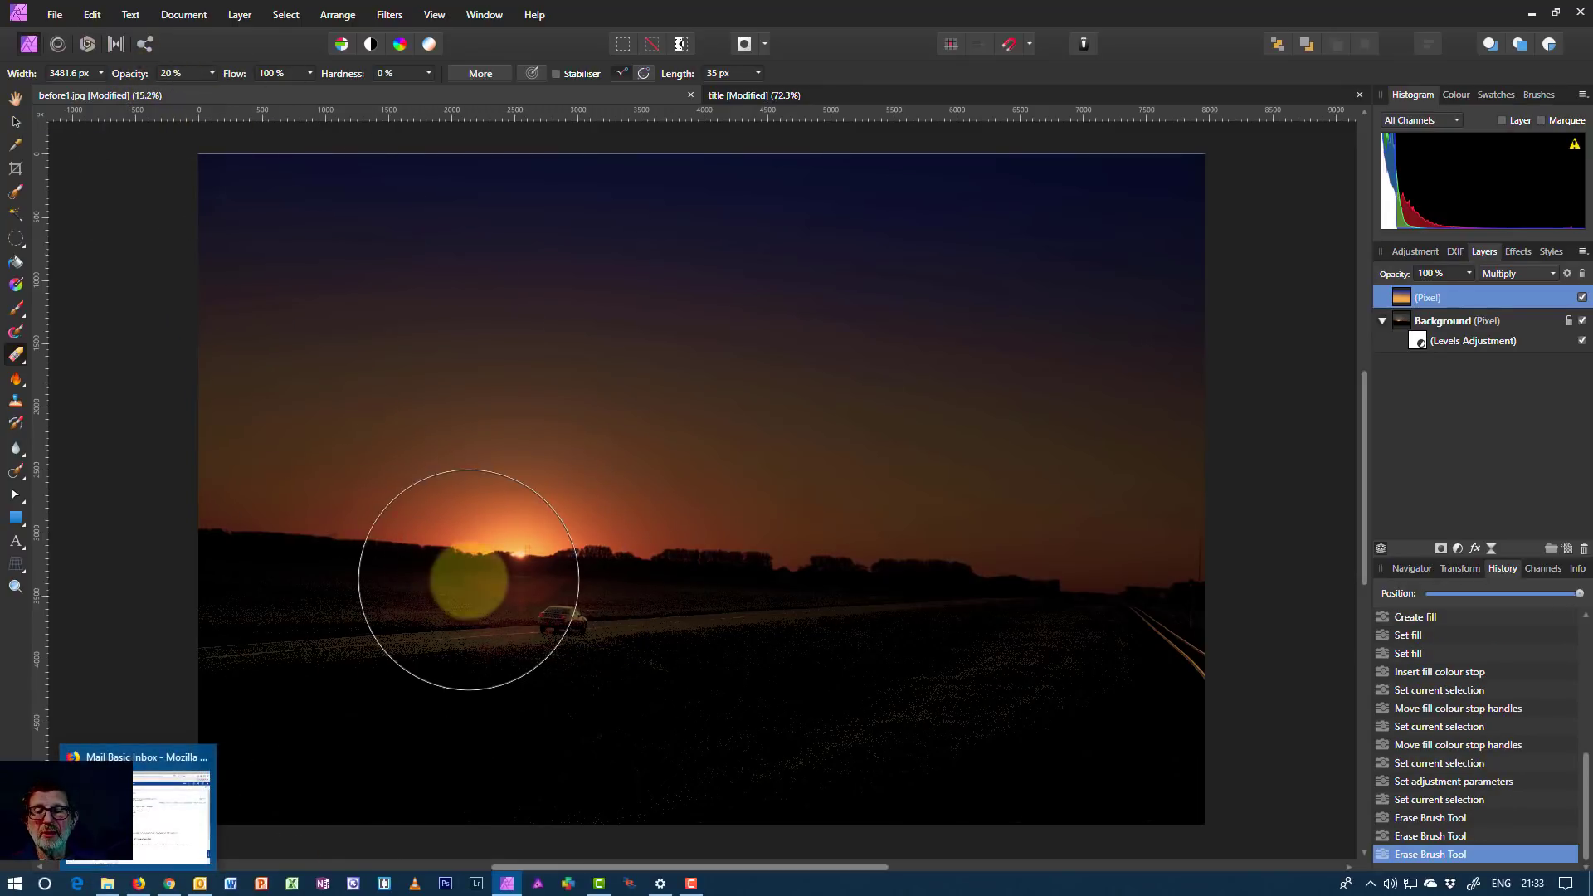
{"action": "mouse_move", "coordinate": [459, 562]}
{"action": "left_mouse_down"}
{"action": "mouse_move", "coordinate": [547, 584]}
{"action": "mouse_move", "coordinate": [504, 508]}
{"action": "mouse_move", "coordinate": [476, 581]}
{"action": "mouse_move", "coordinate": [519, 540]}
{"action": "left_mouse_up"}
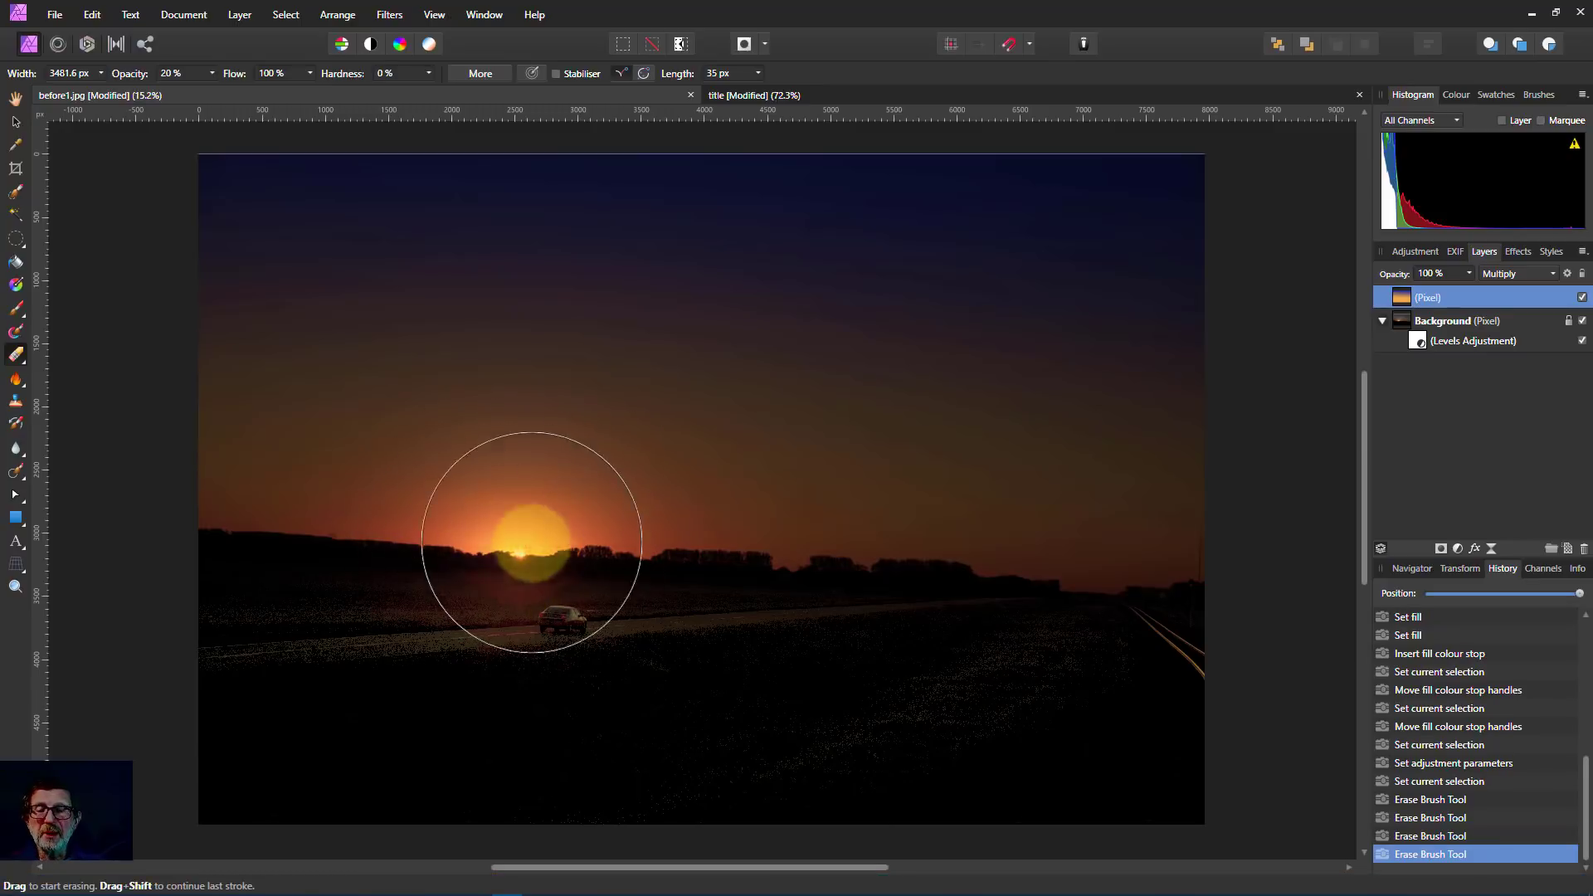